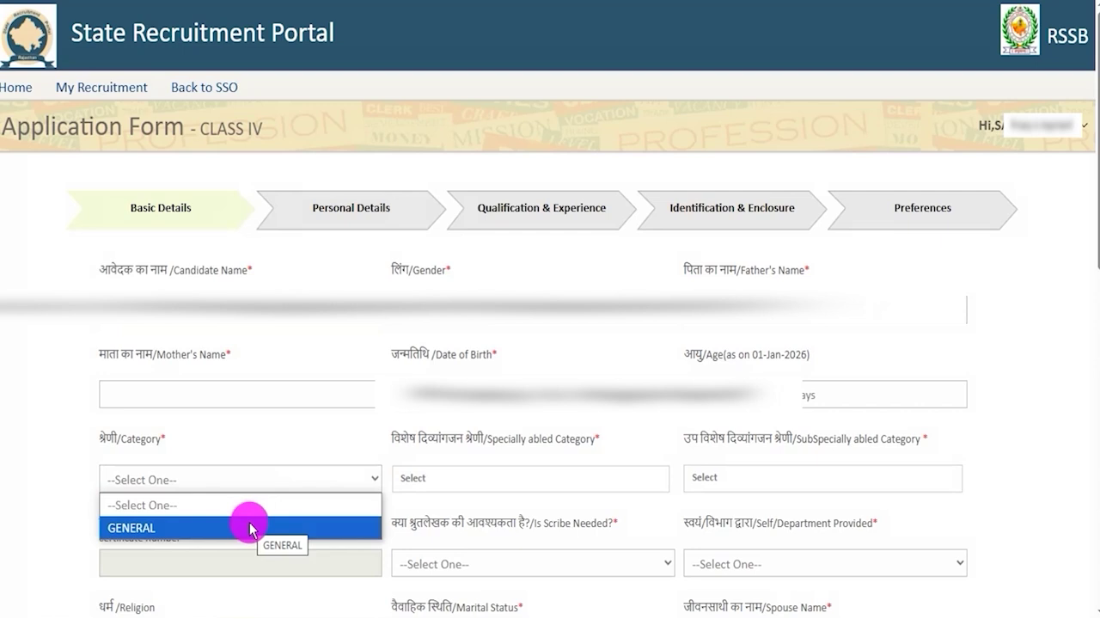
# - Set the category to GENERAL and the specially abled category to Not Applicable
pyautogui.click(251, 527)
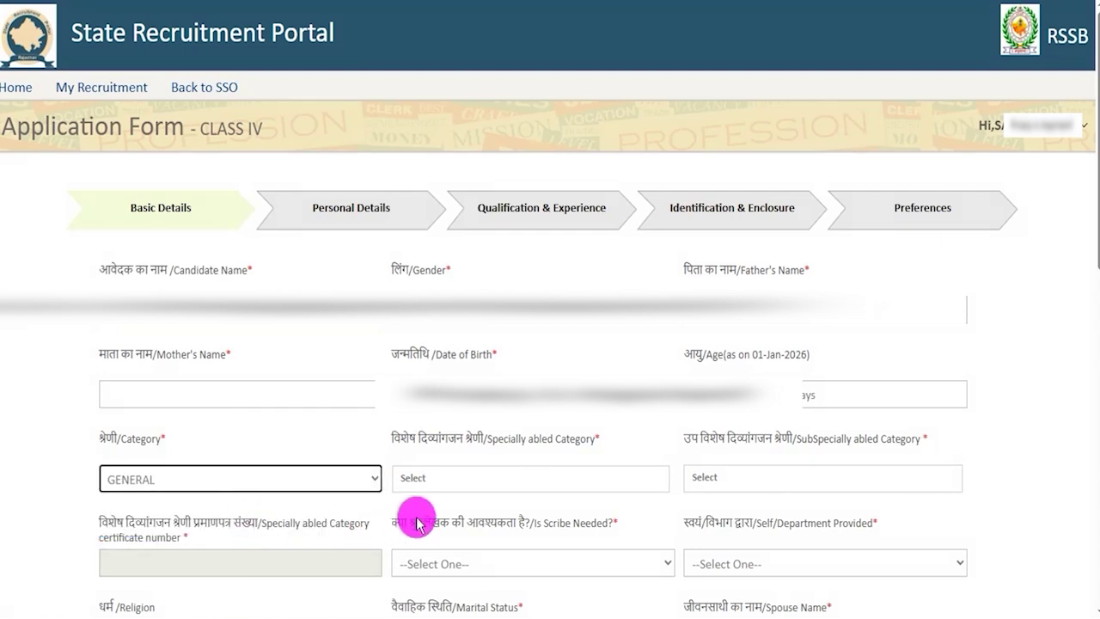
pyautogui.click(522, 483)
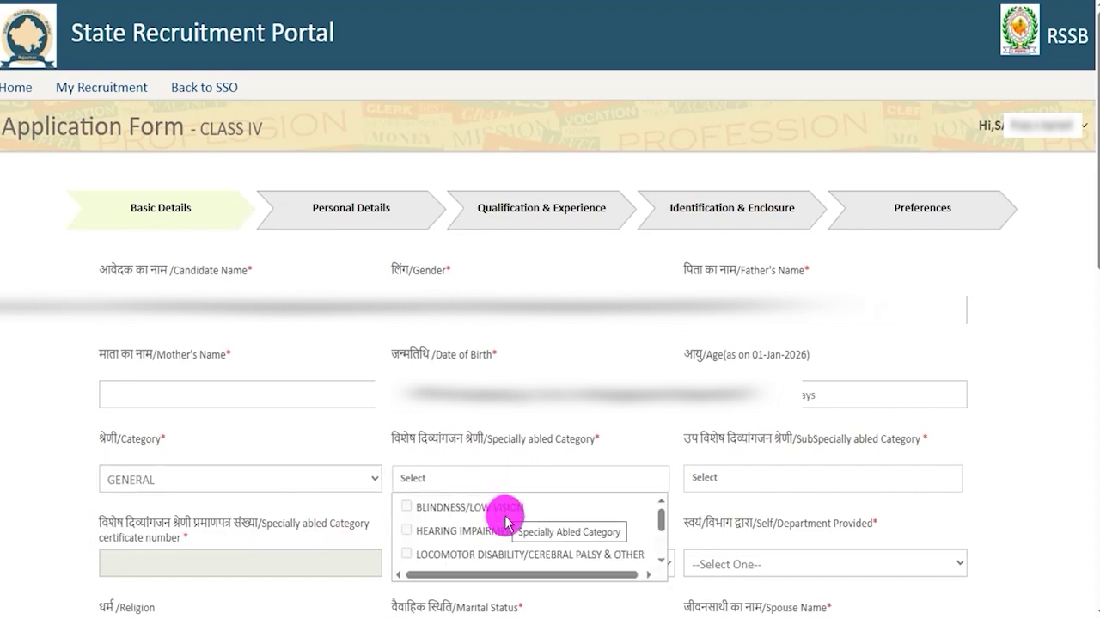
pyautogui.scroll(-3, 506, 528)
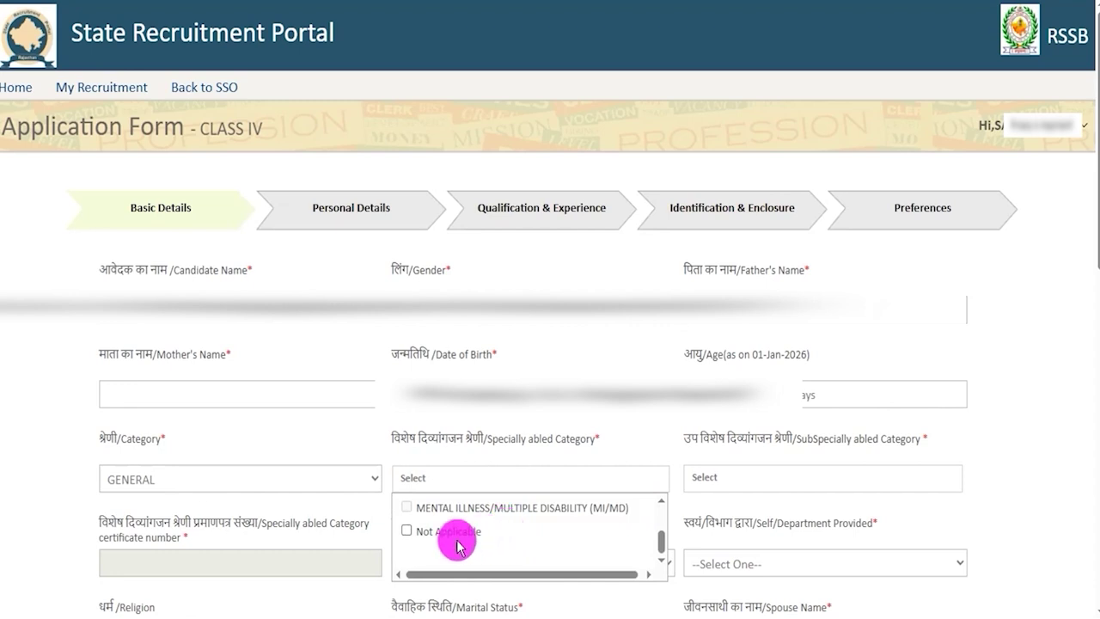
pyautogui.scroll(3, 453, 540)
pyautogui.scroll(-3, 453, 540)
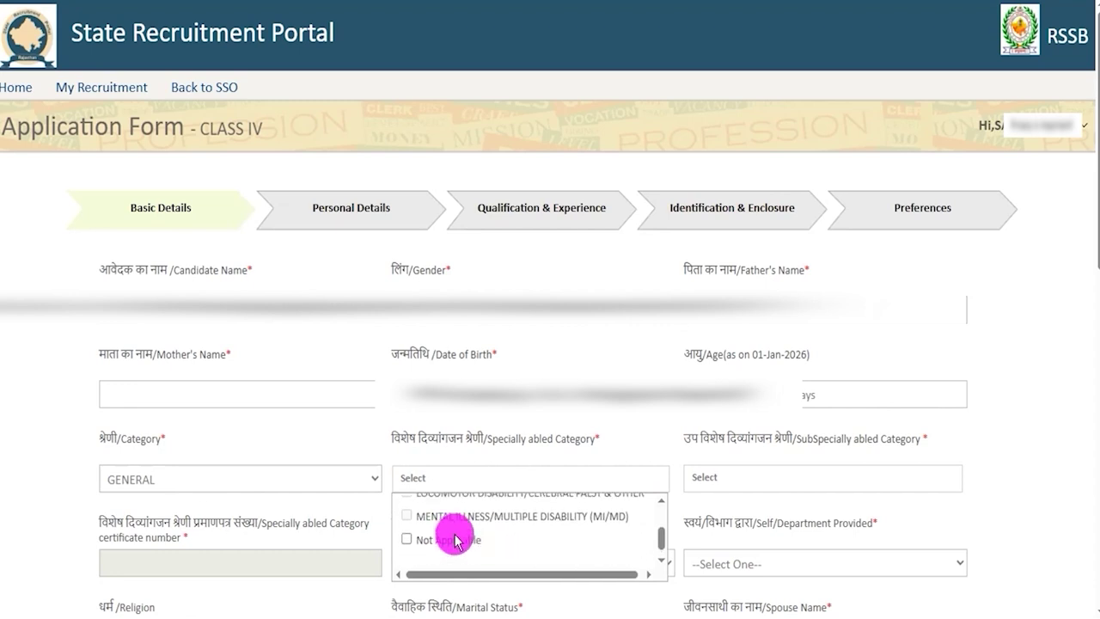
pyautogui.click(454, 533)
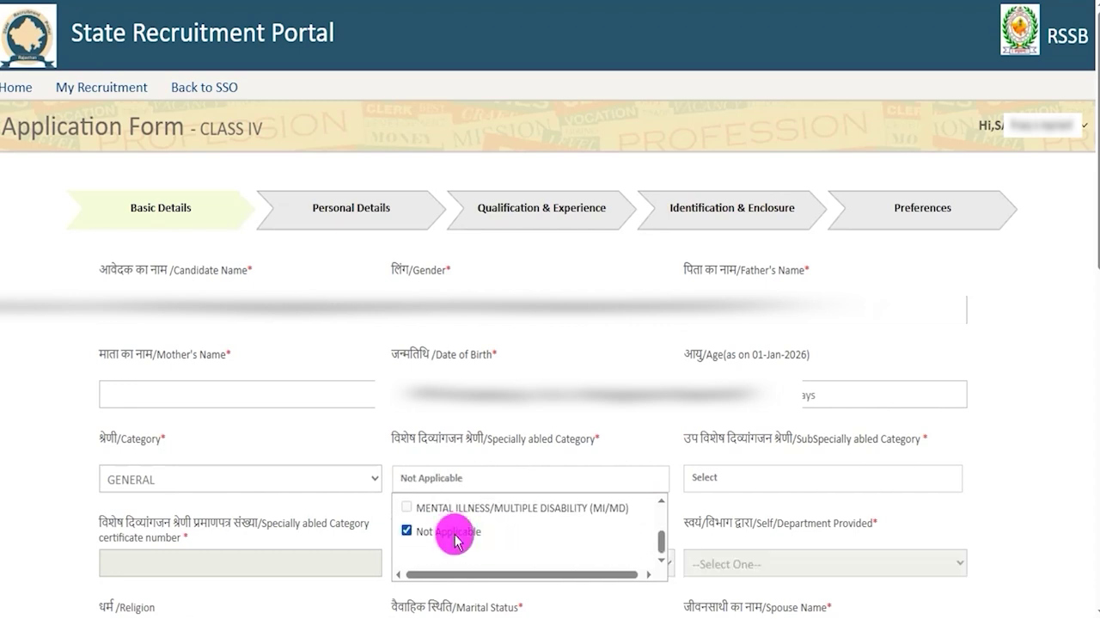
pyautogui.click(726, 497)
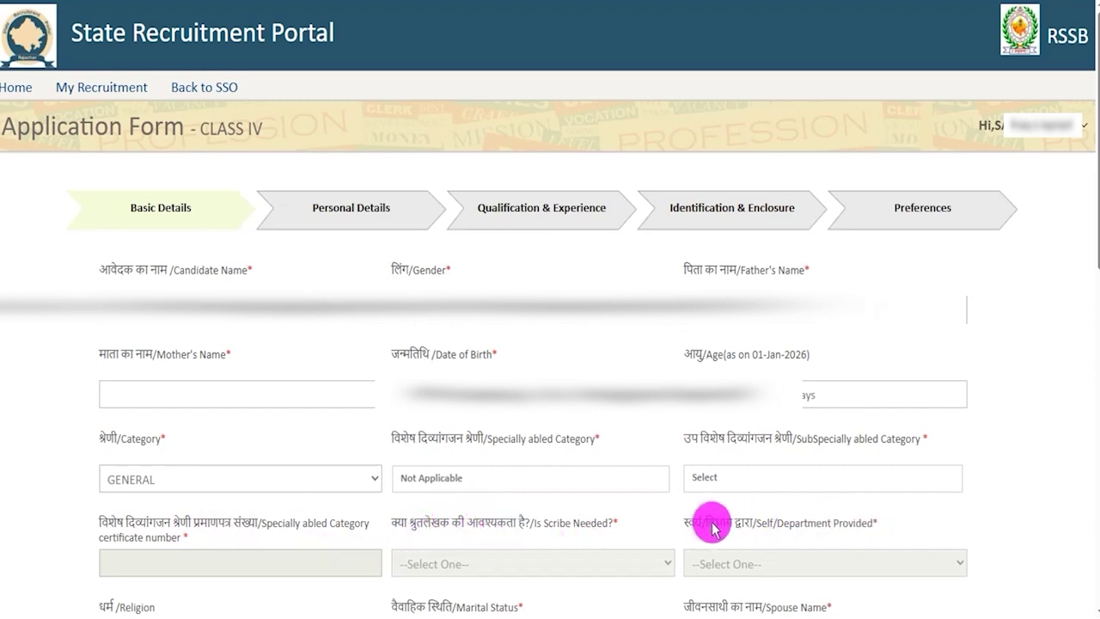
pyautogui.moveTo(730, 529); pyautogui.dragTo(841, 527)
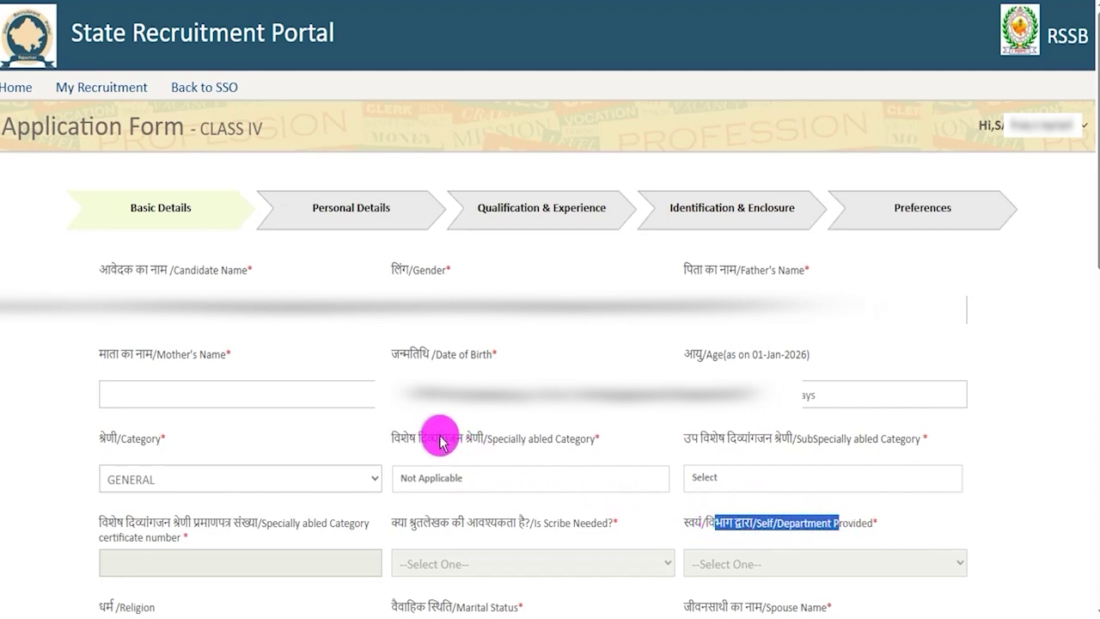
pyautogui.moveTo(440, 441); pyautogui.dragTo(526, 439)
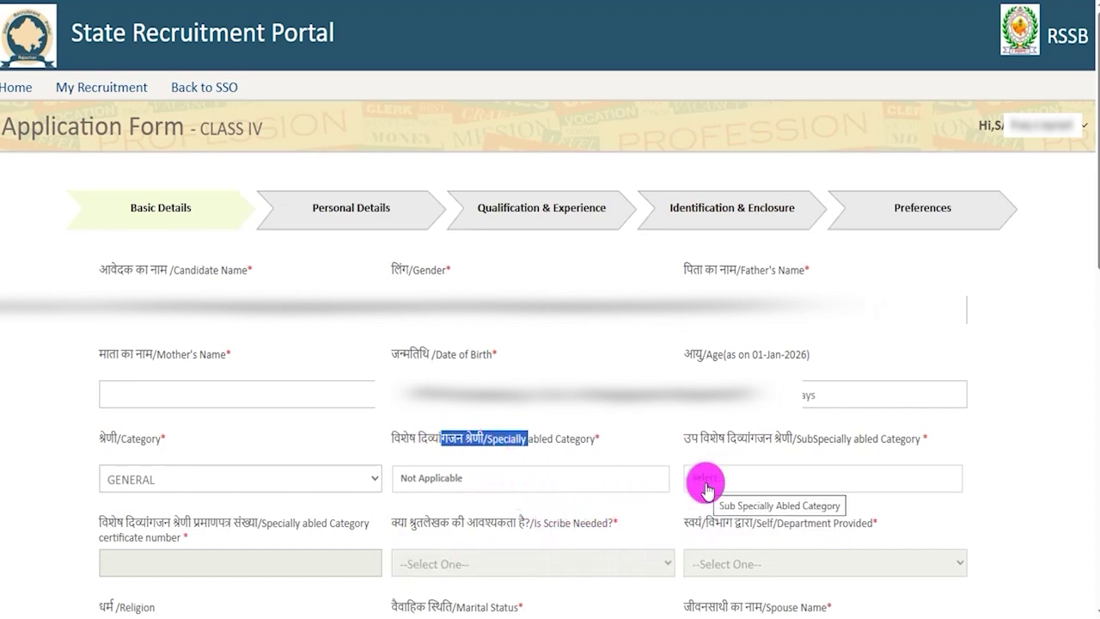
# - Set the religion to HINDU and the marital status to Unmarried in the basic details
pyautogui.scroll(-5, 300, 129)
pyautogui.click(285, 139)
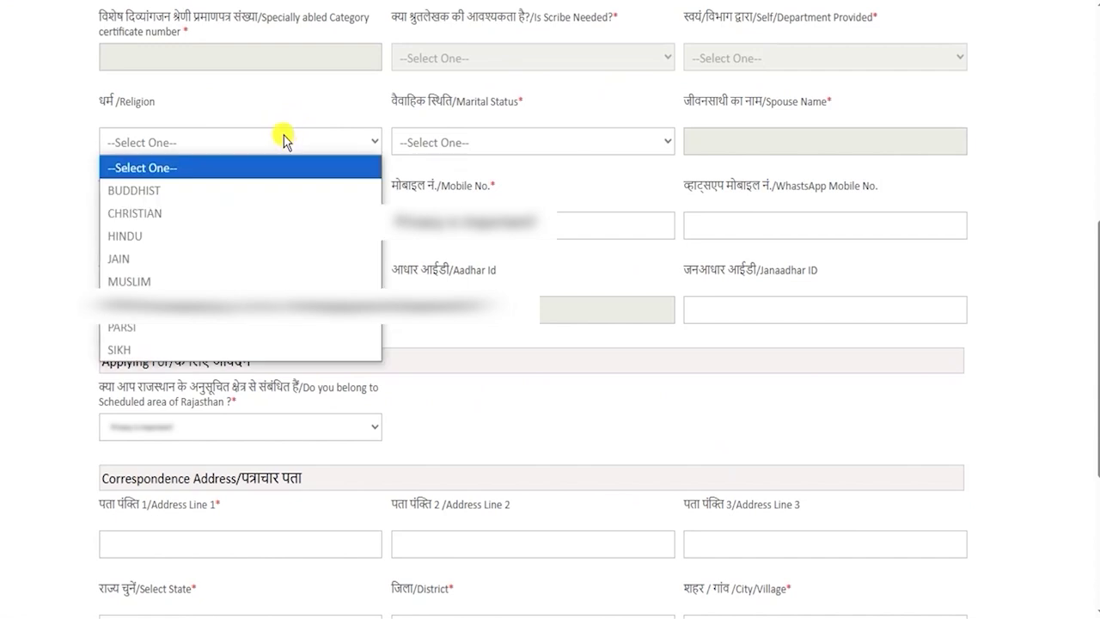
pyautogui.click(186, 233)
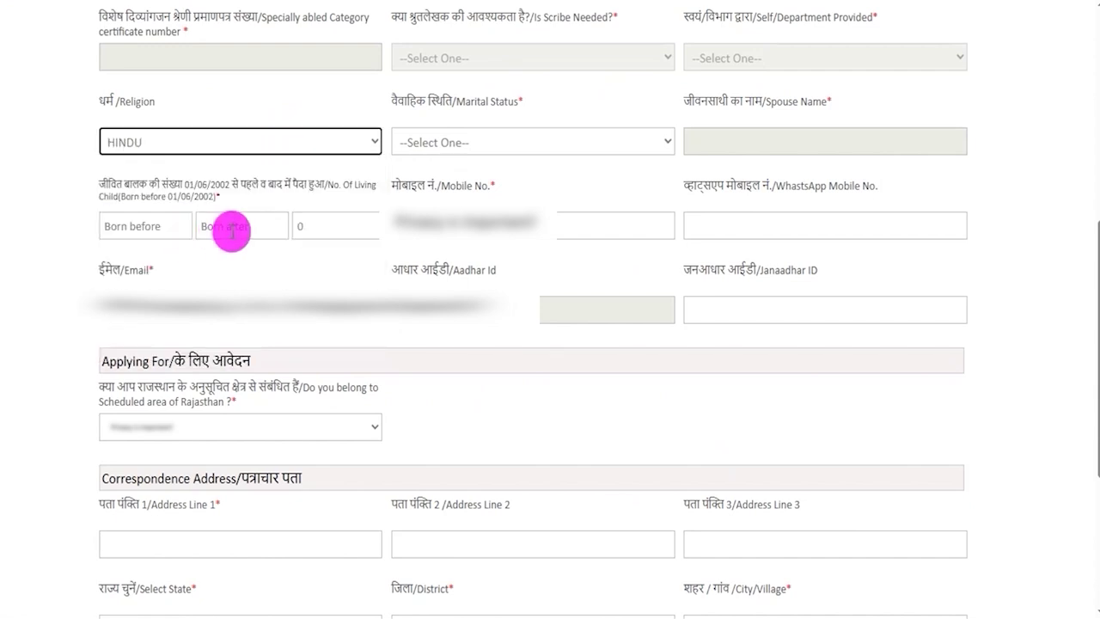
pyautogui.click(478, 146)
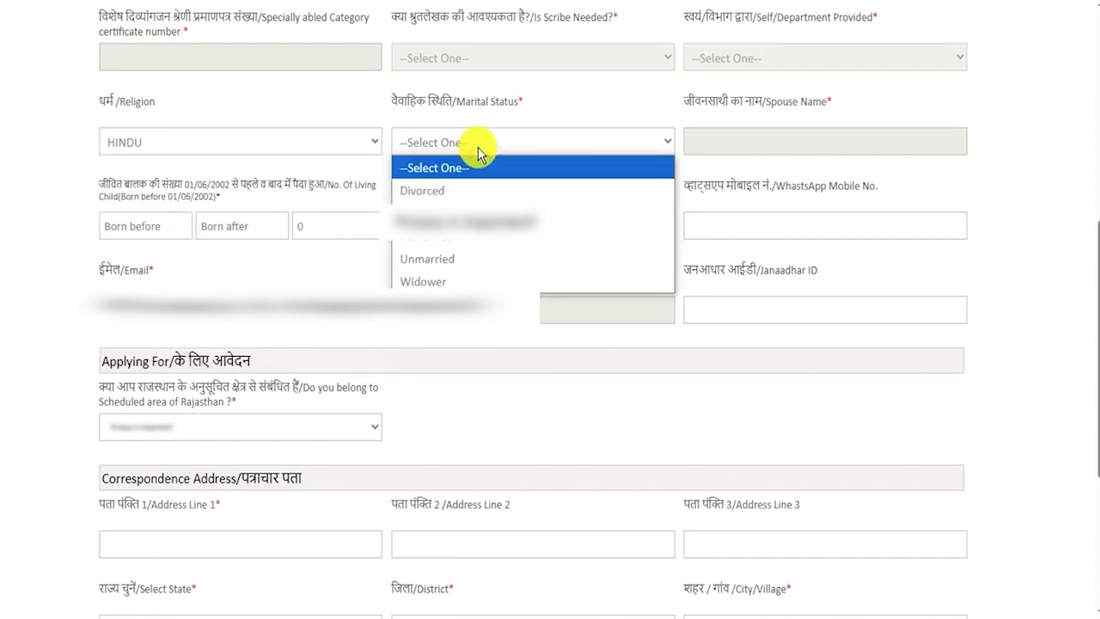
pyautogui.click(446, 269)
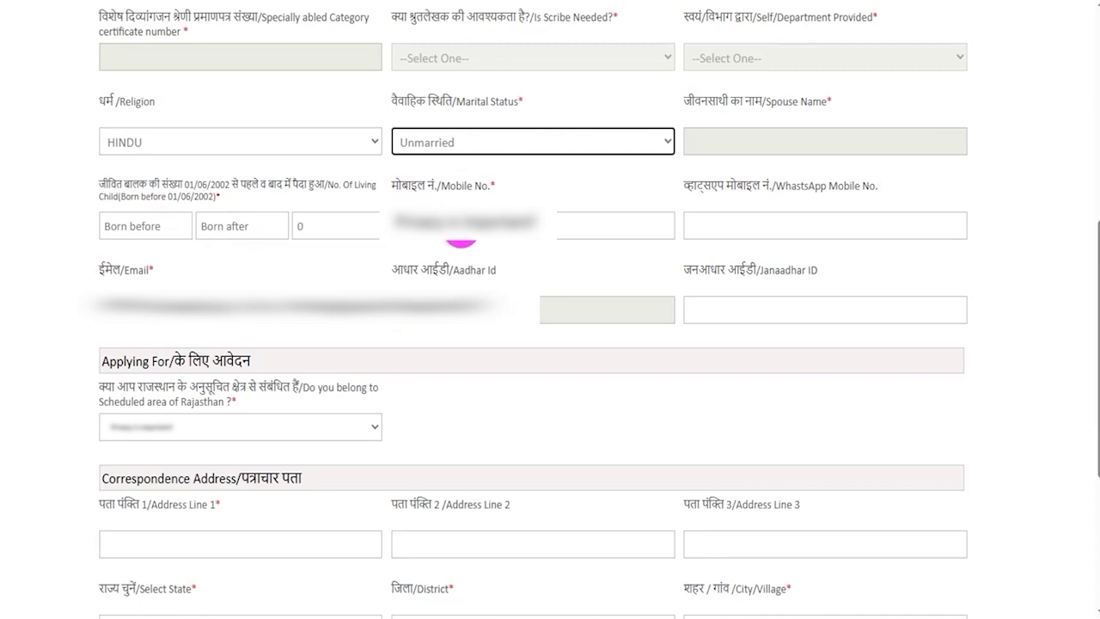
# - Review the contact, Janaadhar ID, scheduled area and correspondence address fields of the basic details
pyautogui.click(794, 223)
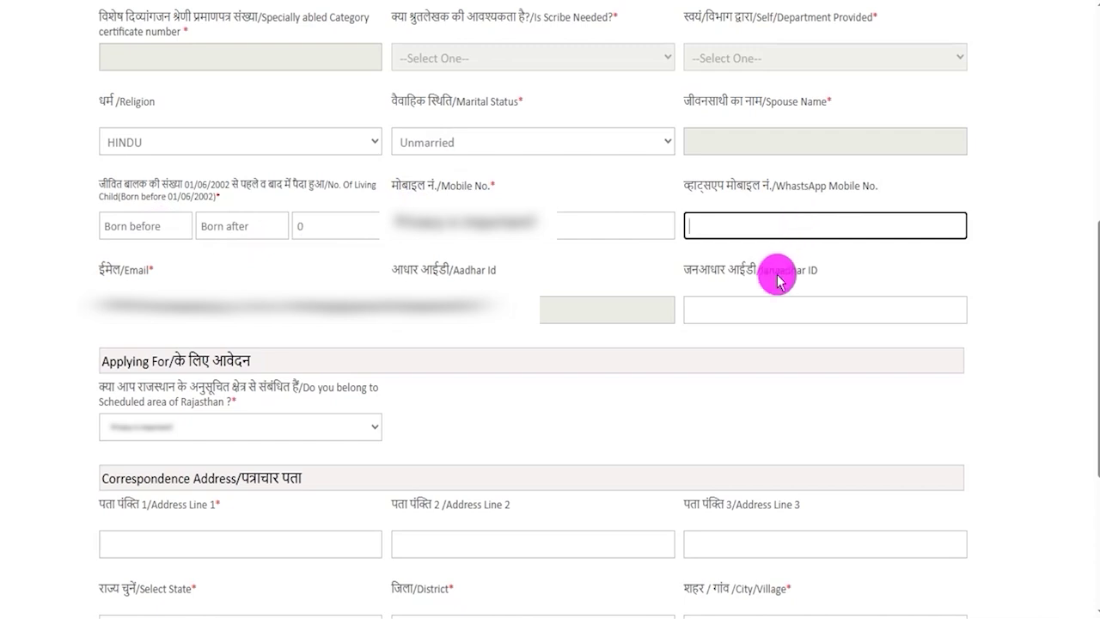
pyautogui.click(744, 314)
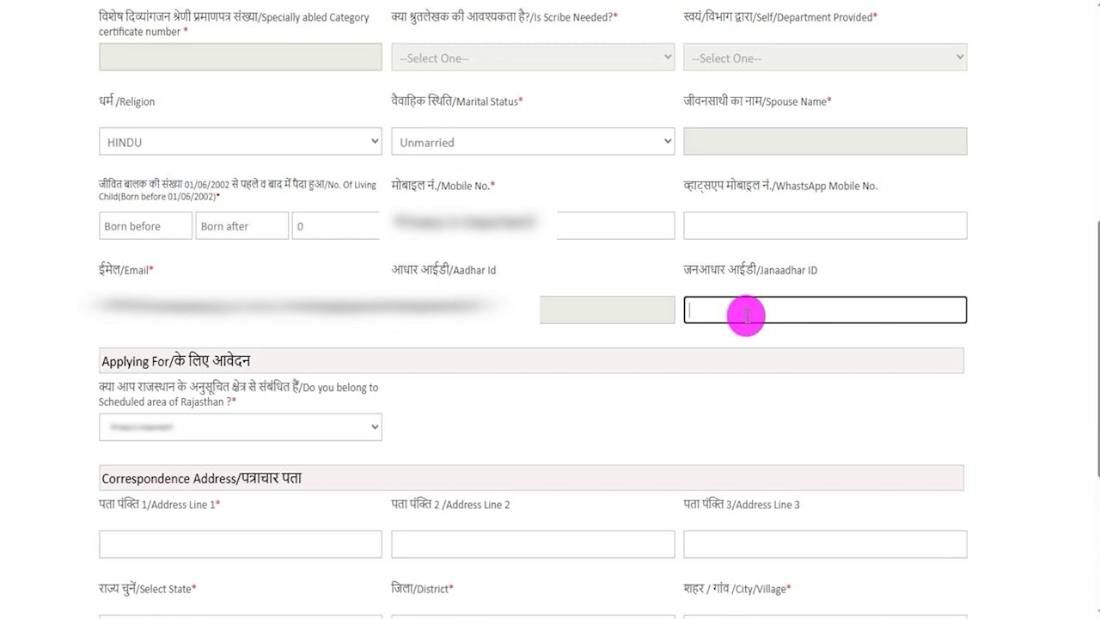
pyautogui.click(493, 189)
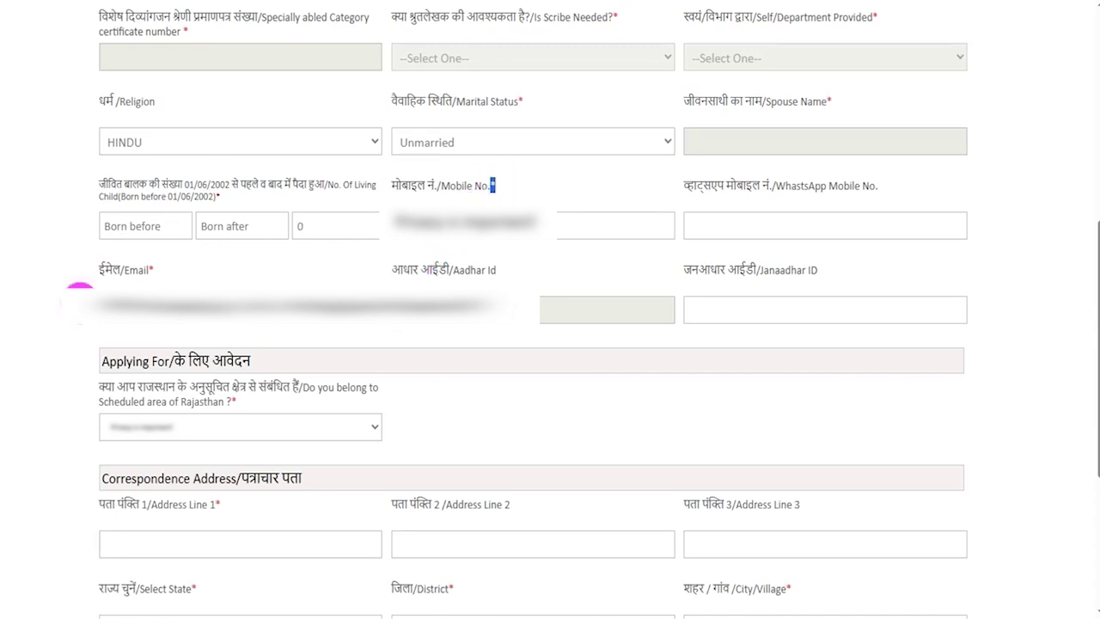
pyautogui.moveTo(117, 387); pyautogui.dragTo(251, 387)
pyautogui.click(486, 426)
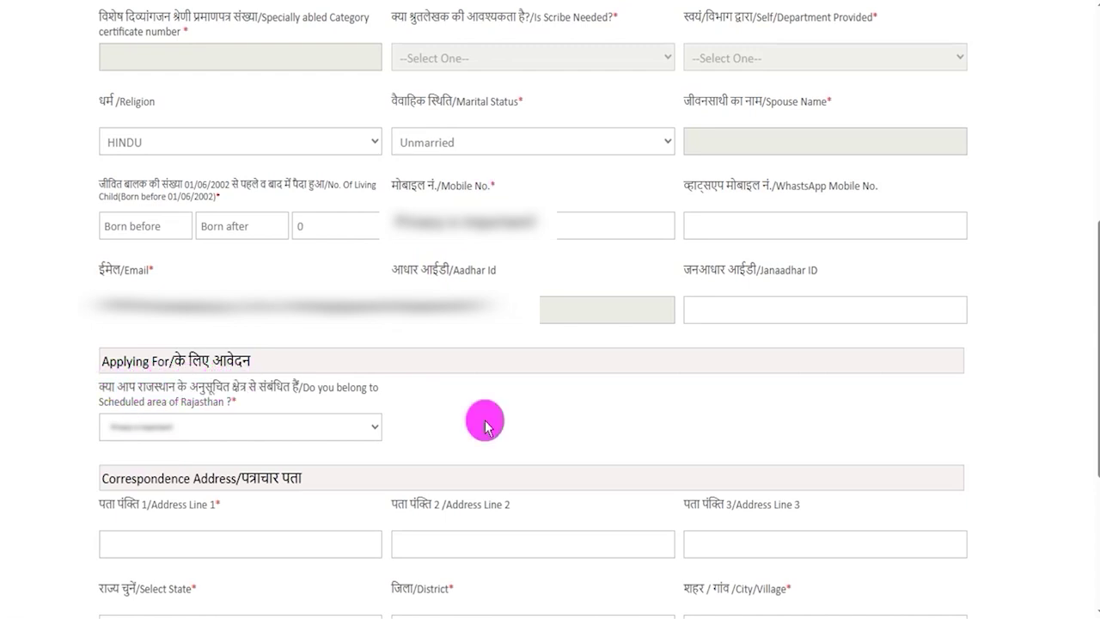
pyautogui.moveTo(102, 478); pyautogui.dragTo(300, 479)
pyautogui.scroll(-3, 601, 386)
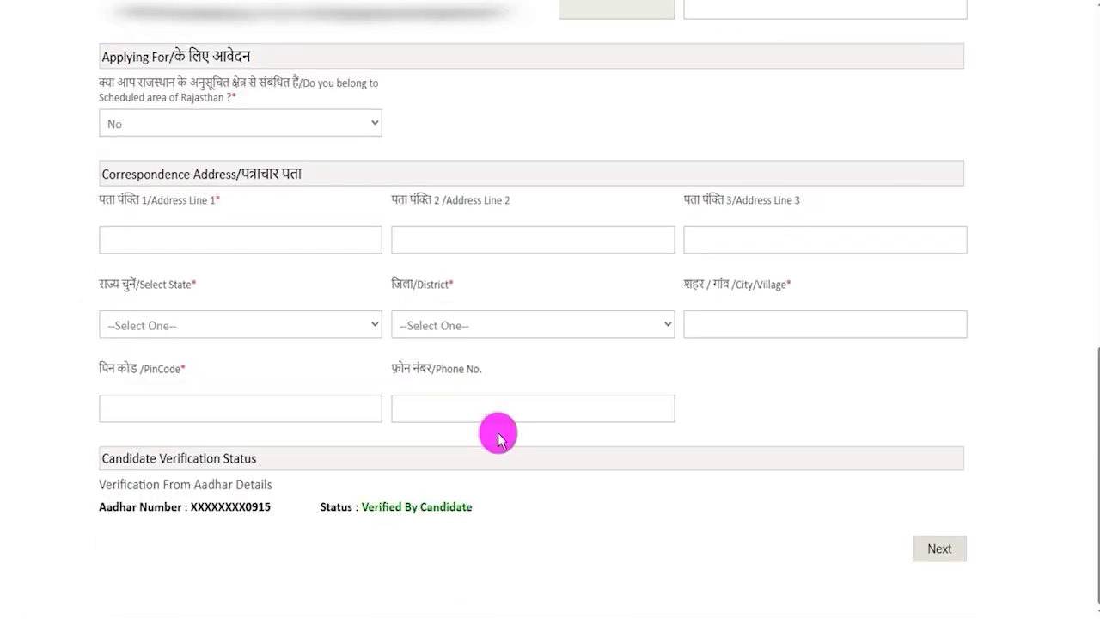
pyautogui.click(203, 325)
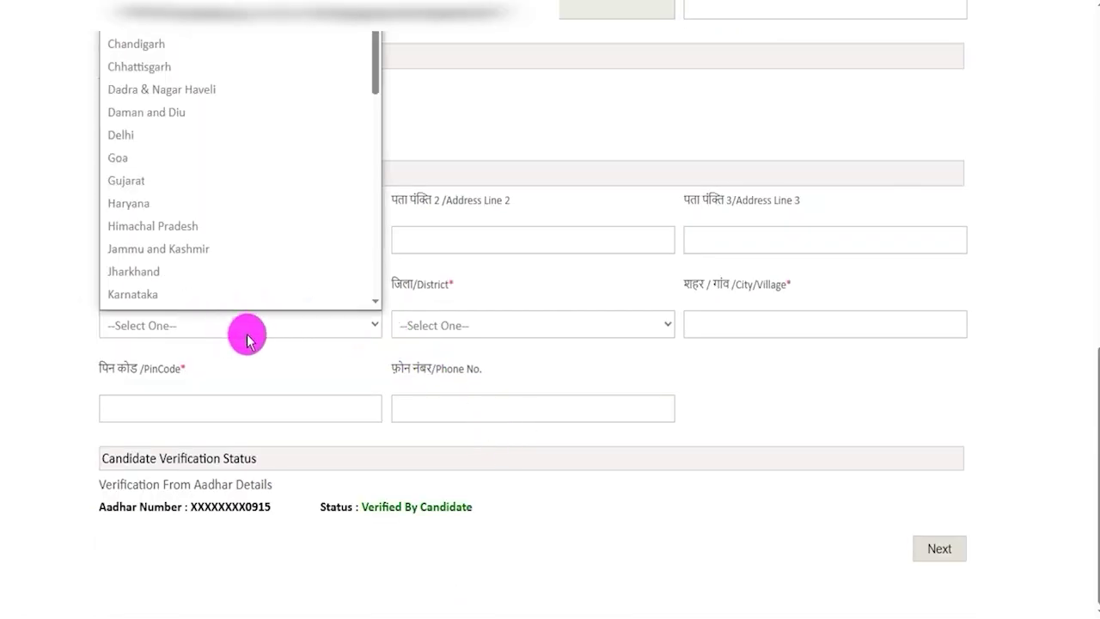
pyautogui.click(464, 331)
pyautogui.click(747, 327)
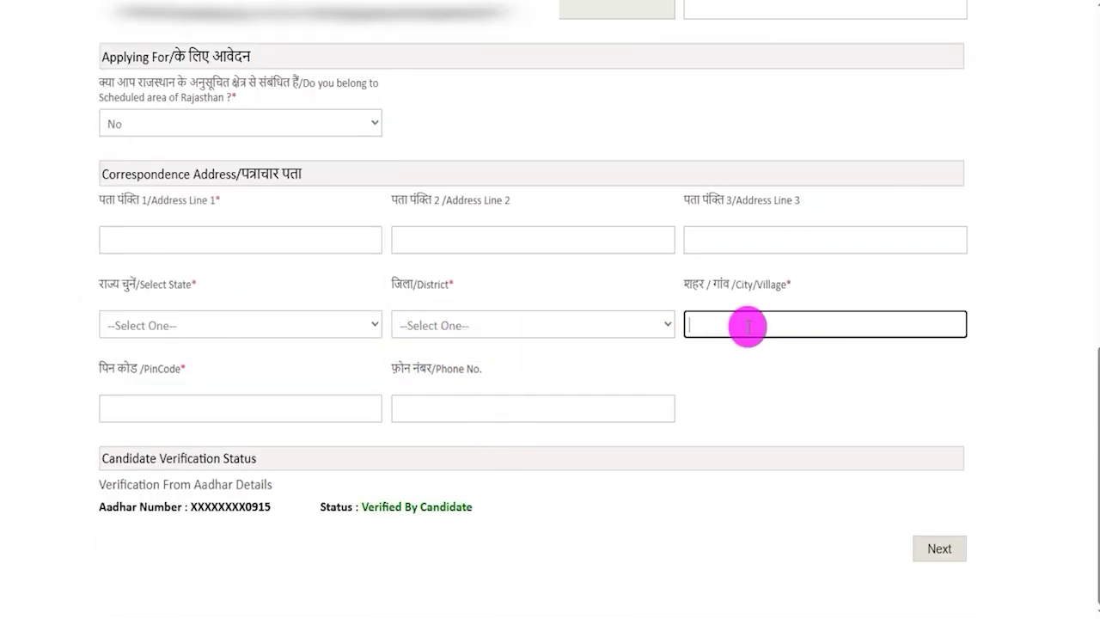
pyautogui.click(186, 402)
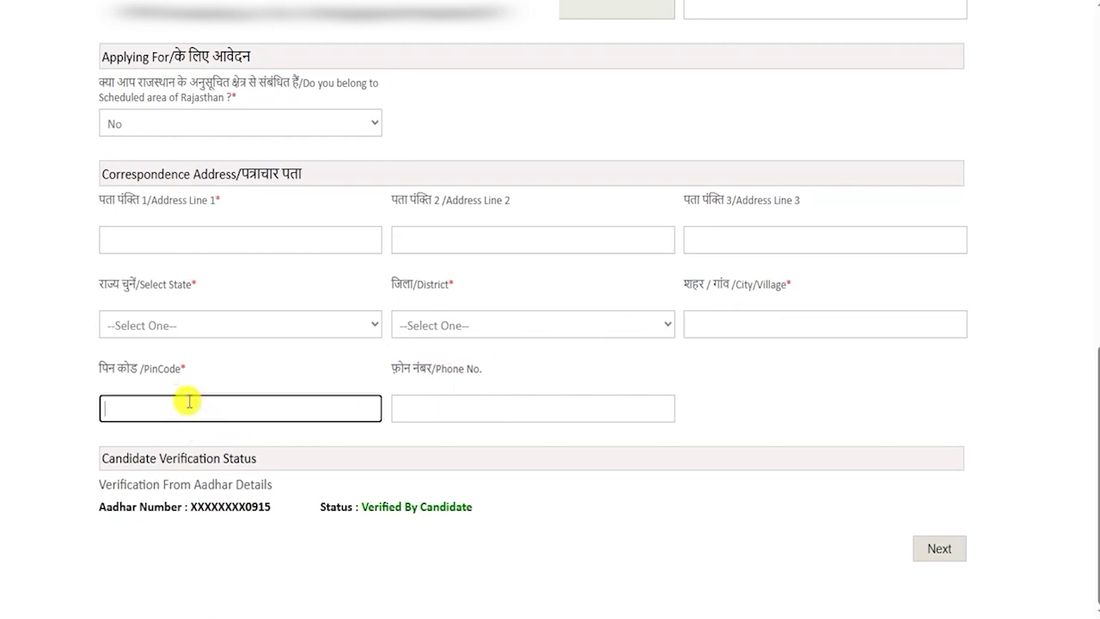
pyautogui.click(465, 403)
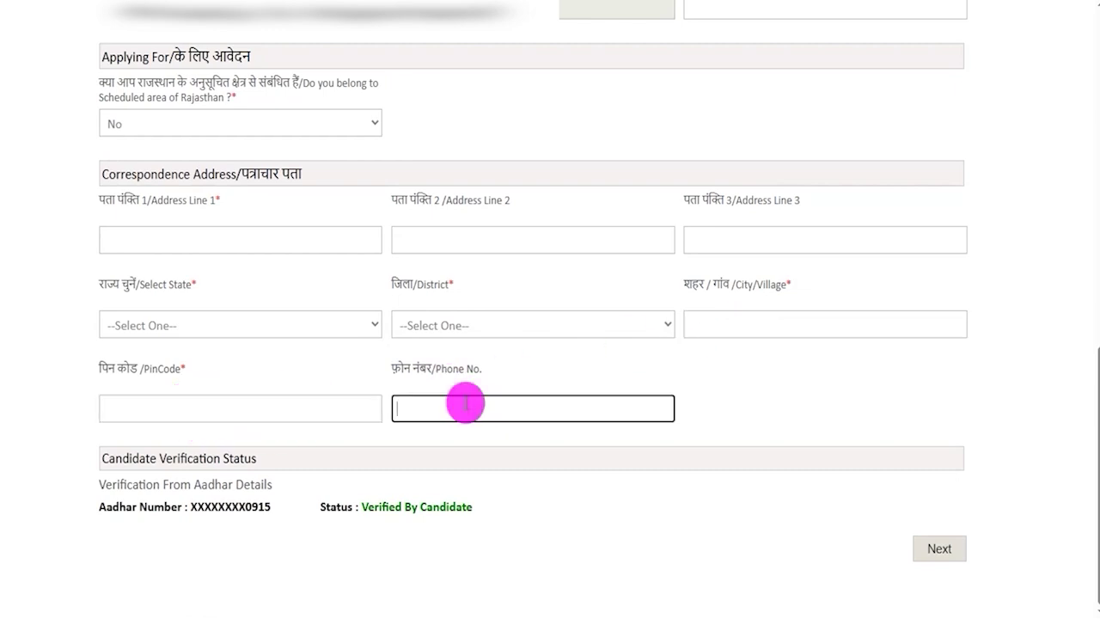
# - Submit the completed Basic Details page and confirm that the given mobile number and email are correct
pyautogui.click(714, 46)
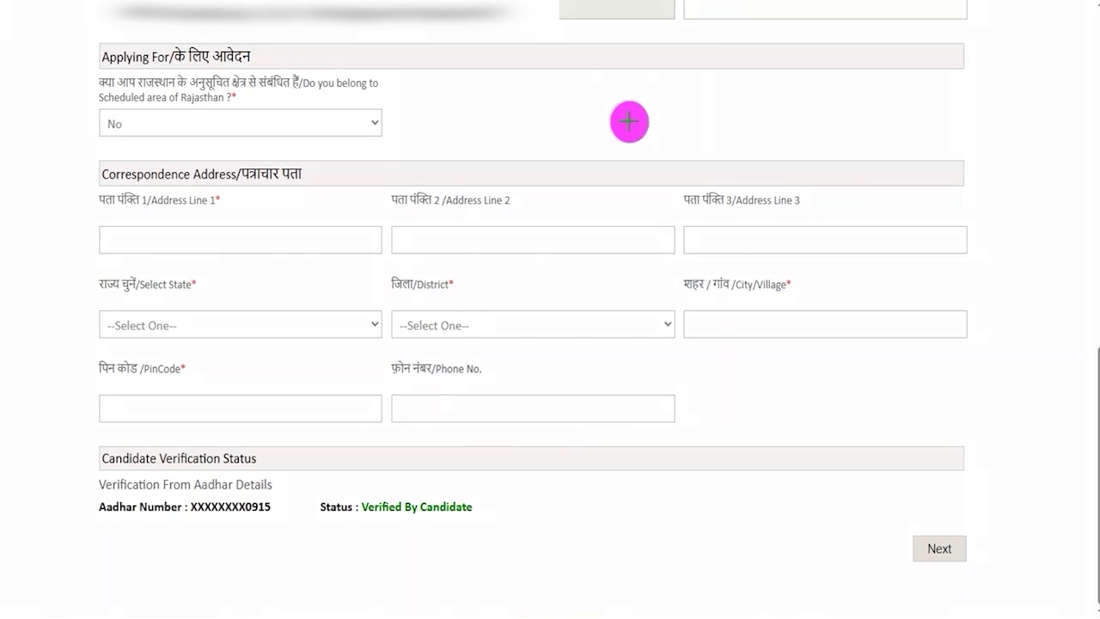
pyautogui.click(964, 538)
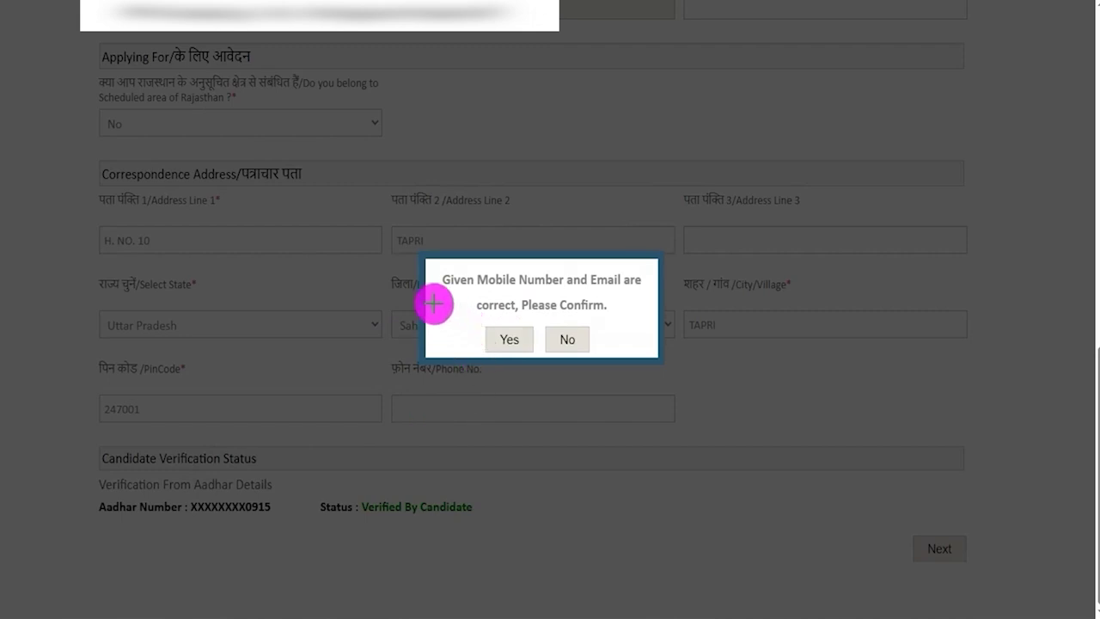
pyautogui.click(485, 336)
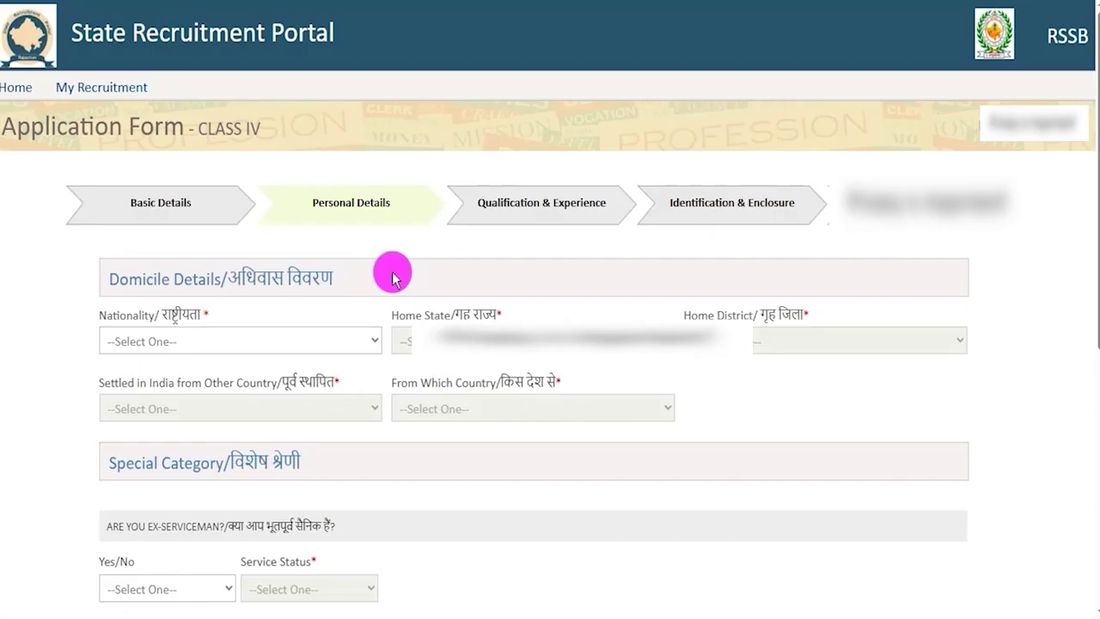
# - In the domicile details, set the nationality to Indian, the home state to Uttar Pradesh and choose the applicant's home district
pyautogui.click(306, 343)
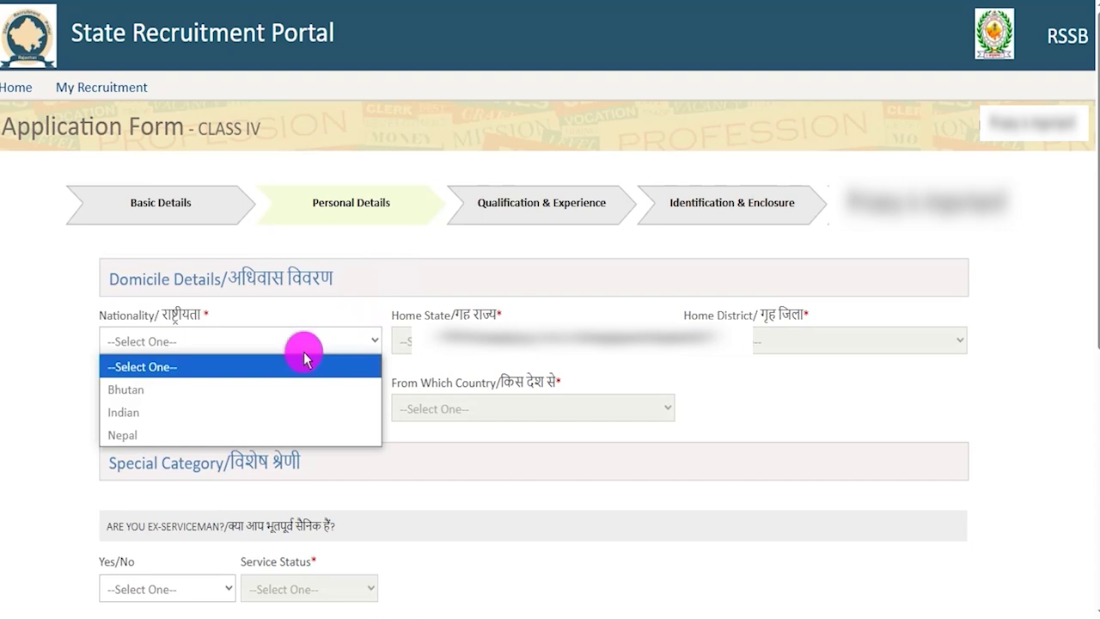
pyautogui.click(164, 411)
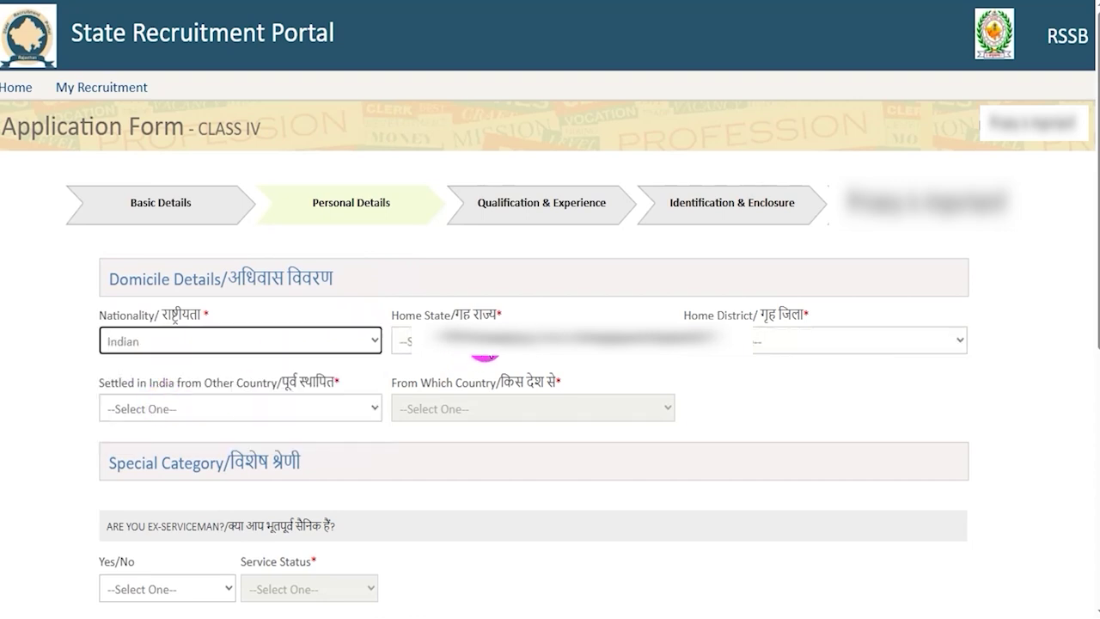
pyautogui.click(485, 348)
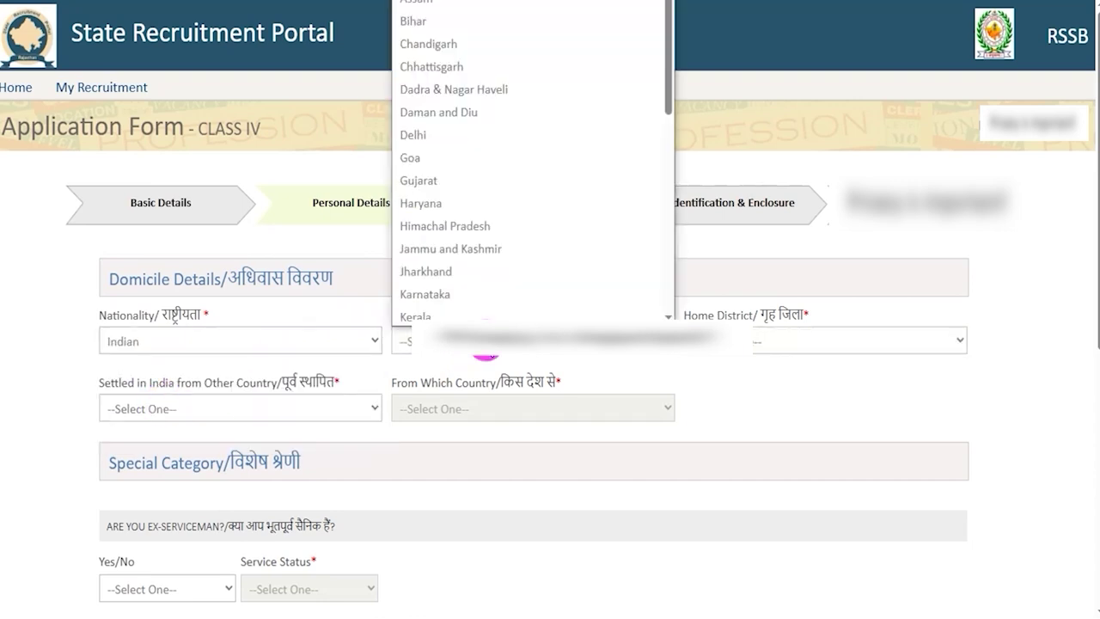
pyautogui.scroll(-5, 479, 263)
pyautogui.click(464, 272)
pyautogui.click(732, 354)
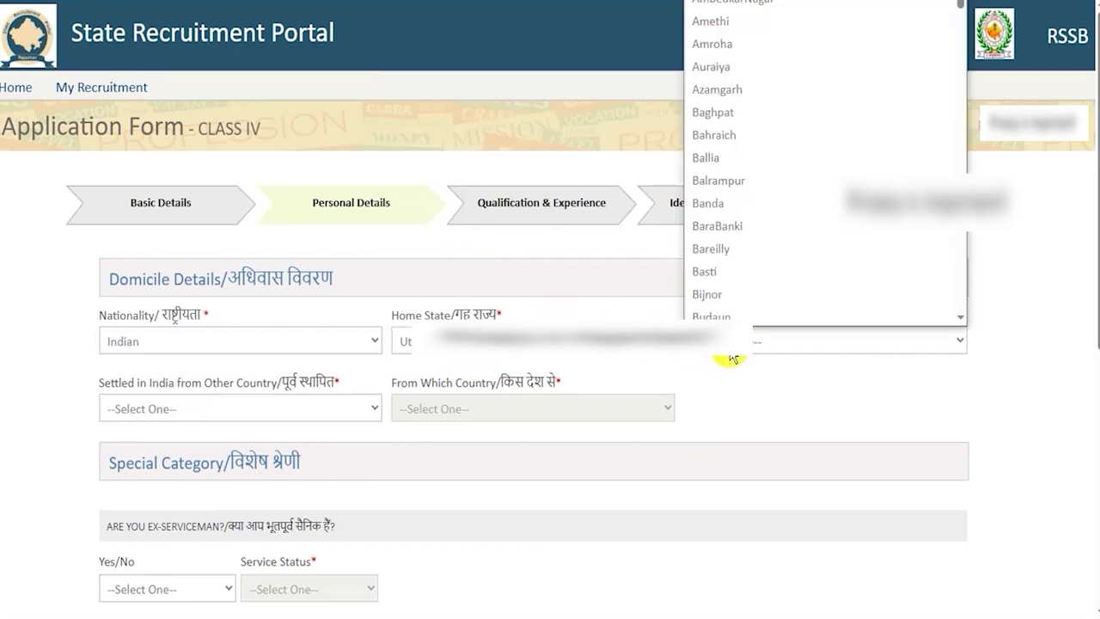
pyautogui.press('s')
# - Set Settled in India from Other Country to Yes and open the choices for the country of origin
pyautogui.click(274, 404)
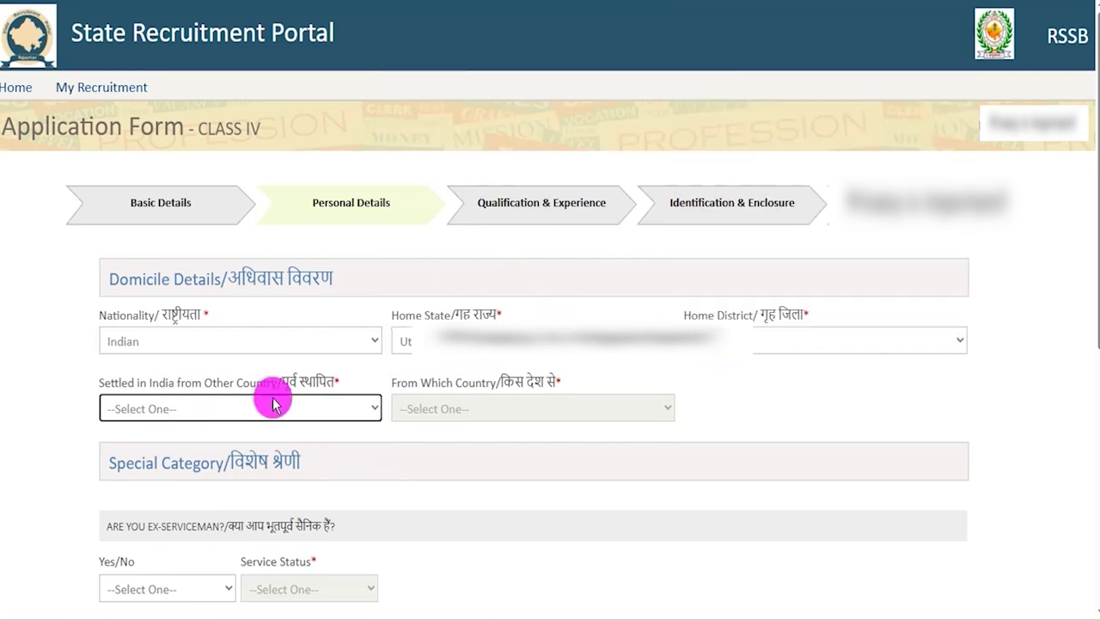
pyautogui.click(222, 406)
pyautogui.click(167, 456)
pyautogui.press('Down')
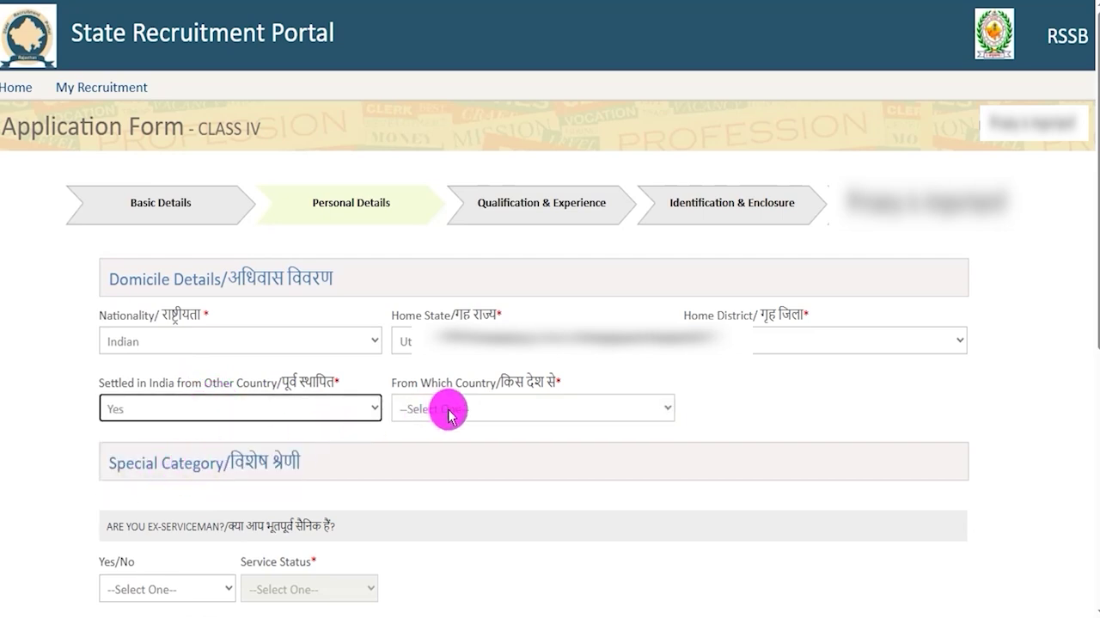
pyautogui.click(447, 417)
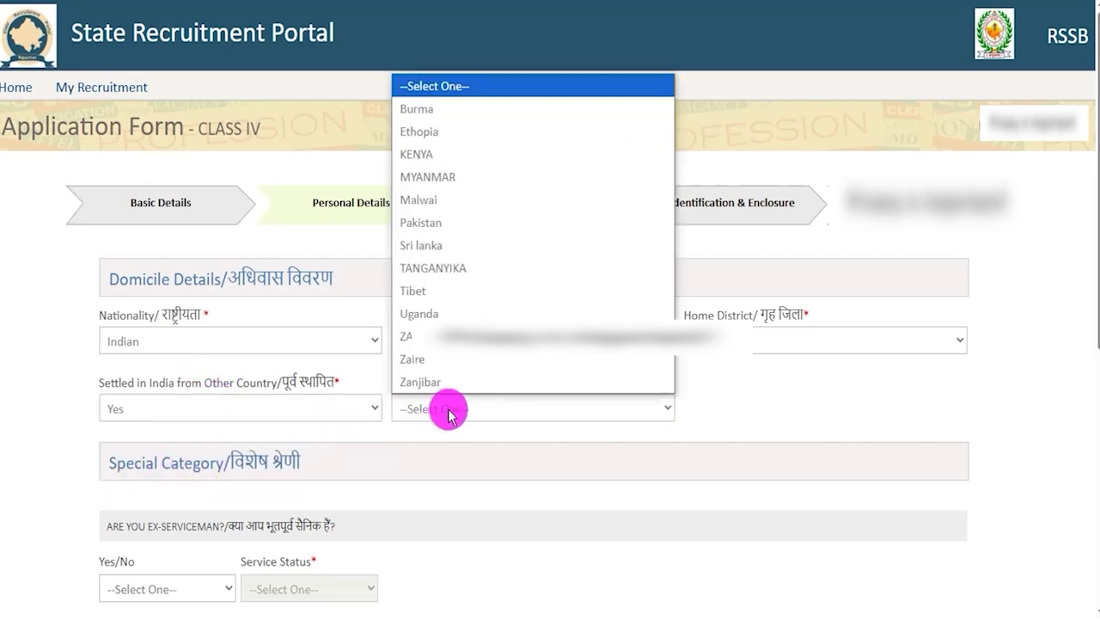
# - Set Settled in India from Other Country to No
pyautogui.click(340, 411)
pyautogui.click(172, 455)
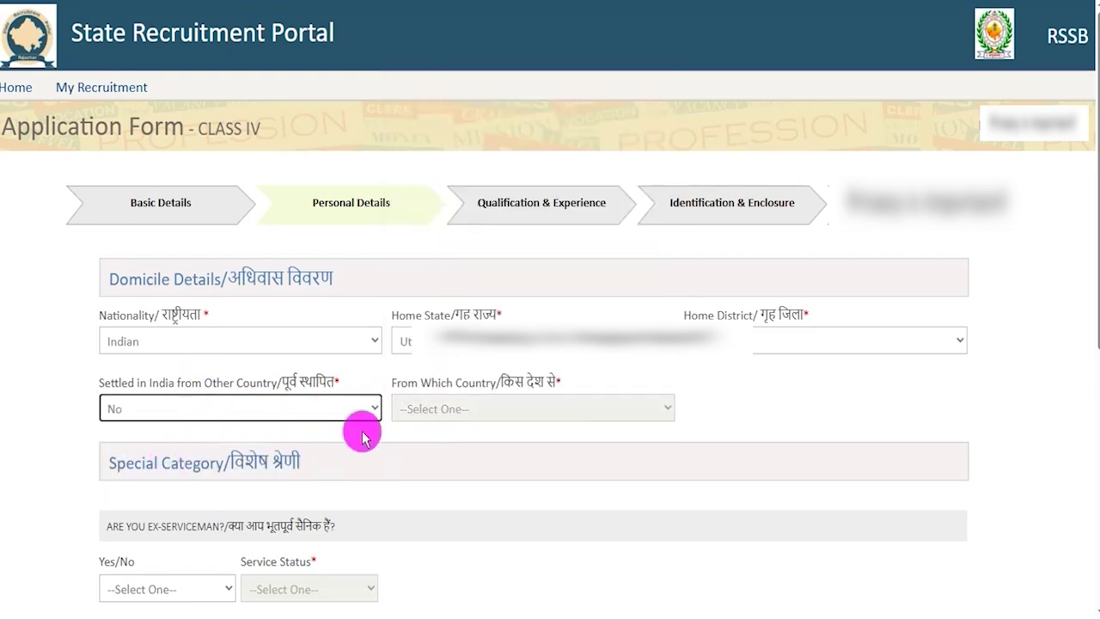
pyautogui.scroll(-5, 613, 319)
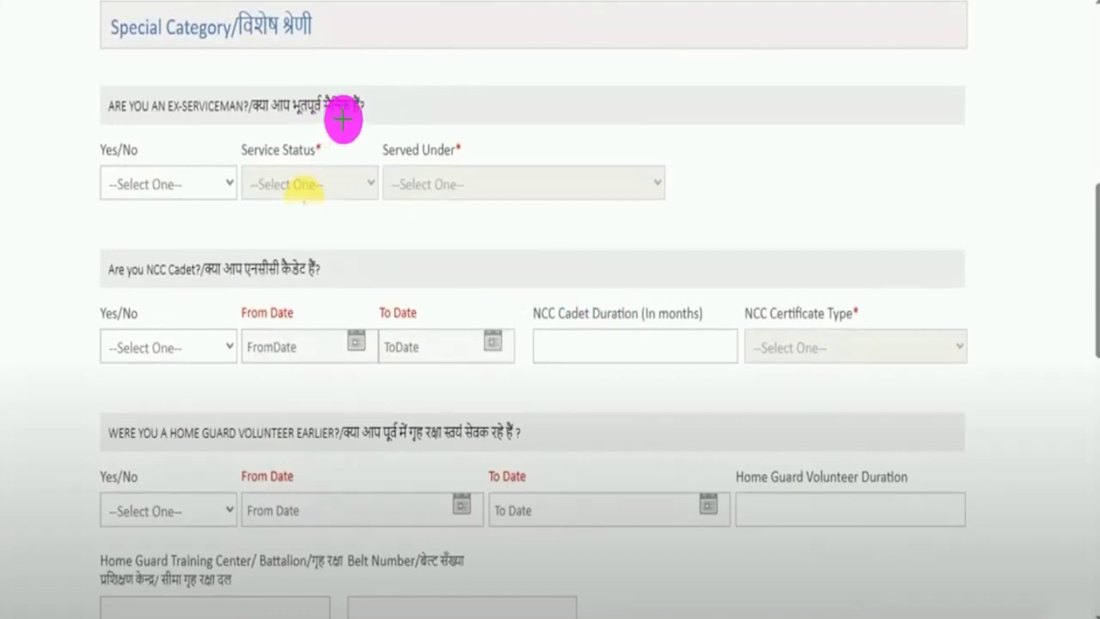
pyautogui.moveTo(384, 103); pyautogui.dragTo(464, 44)
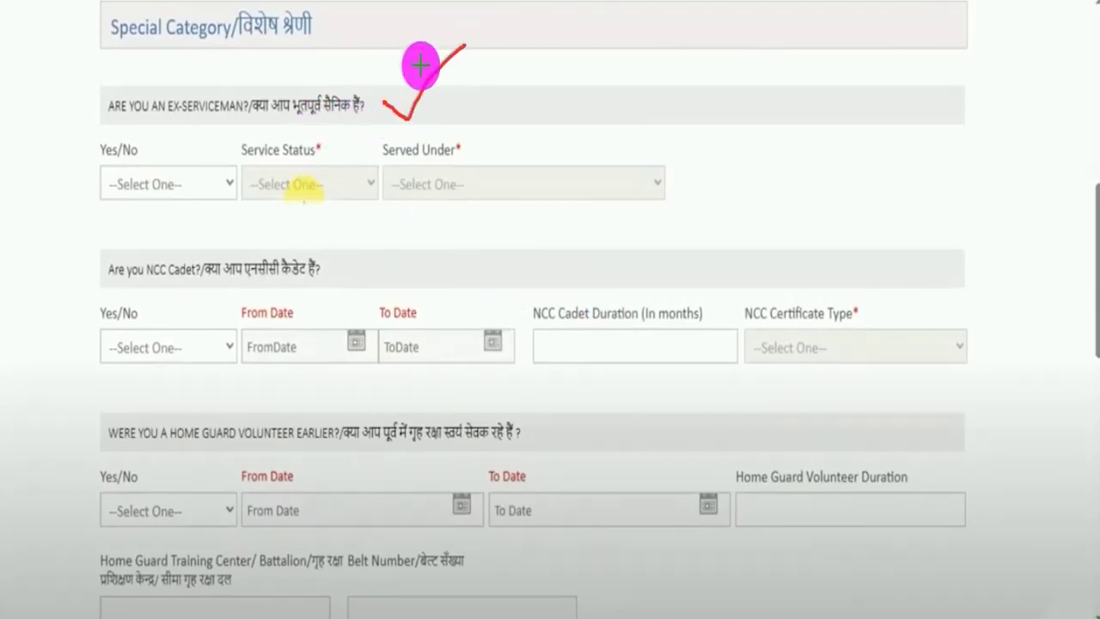
pyautogui.moveTo(203, 184); pyautogui.dragTo(220, 161)
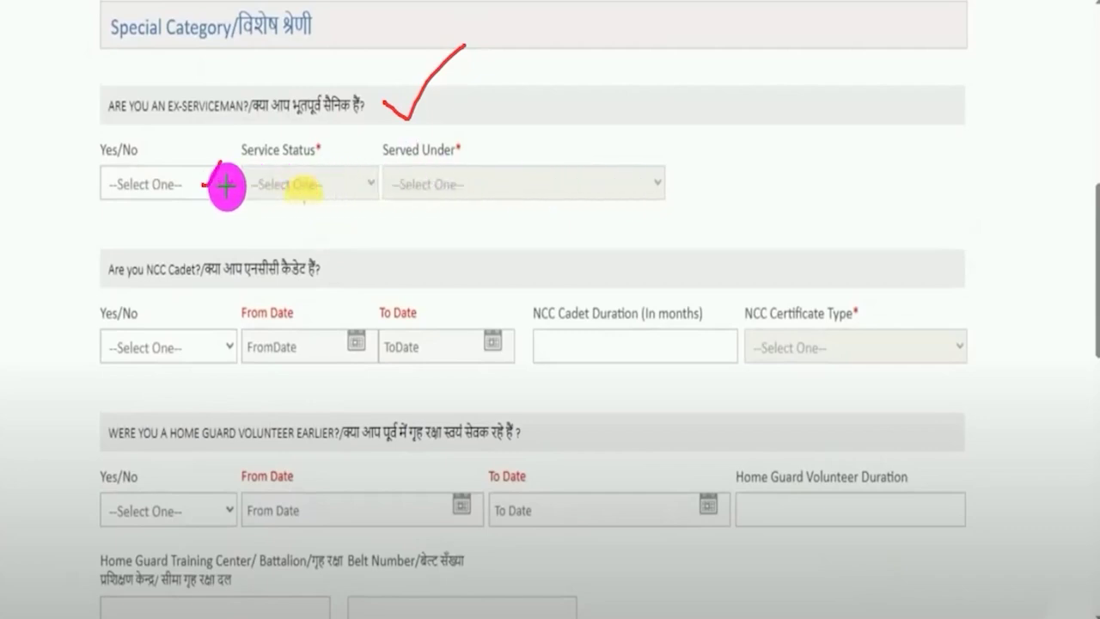
# - Mark the ex-serviceman answer and the NCC cadet question, answer, from and to dates, duration and certificate type with red ticks
pyautogui.moveTo(195, 189); pyautogui.dragTo(207, 166)
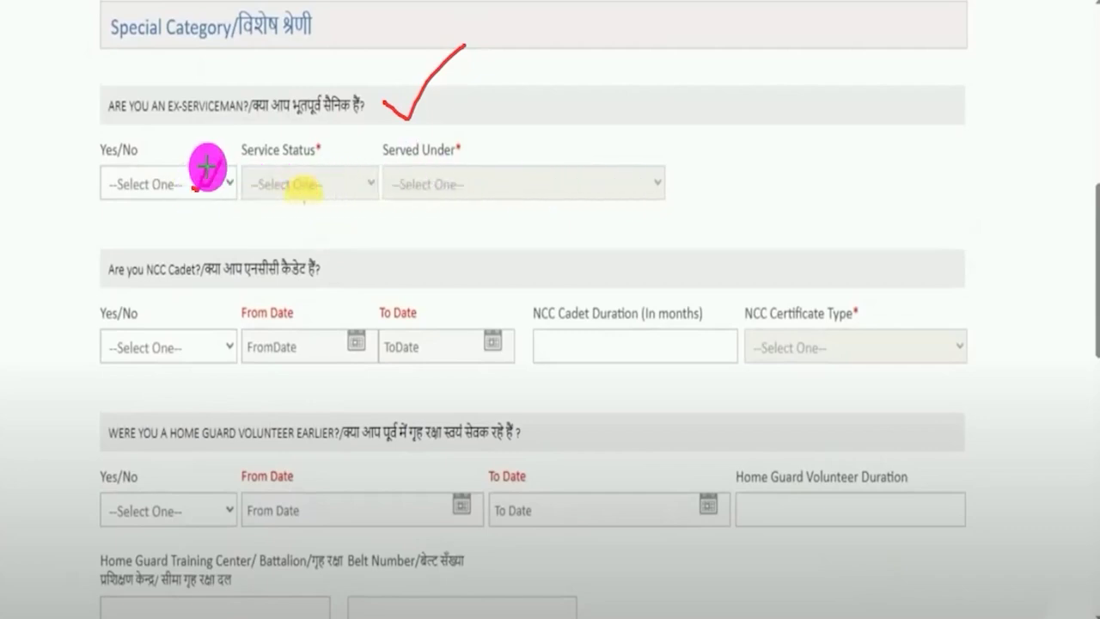
pyautogui.moveTo(208, 167); pyautogui.dragTo(221, 161)
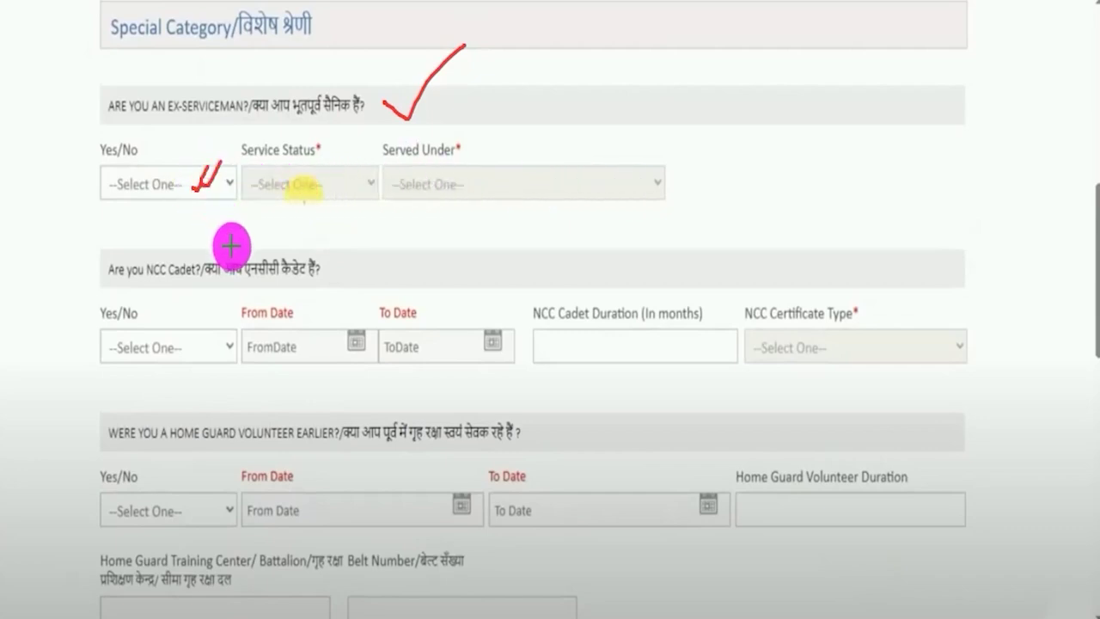
pyautogui.moveTo(335, 270); pyautogui.dragTo(388, 235)
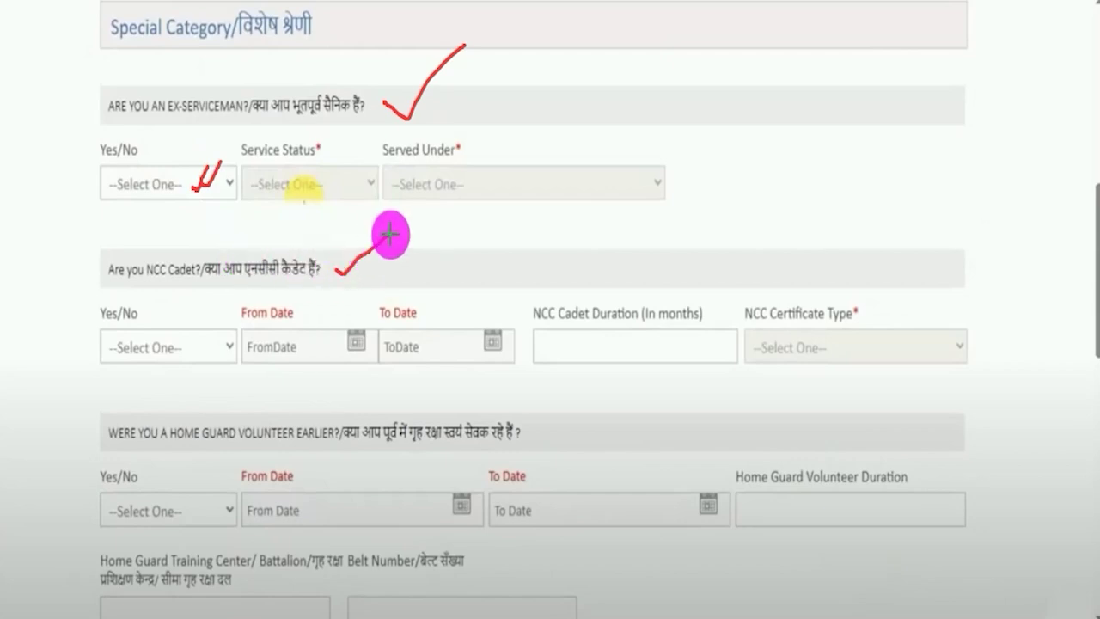
pyautogui.moveTo(155, 350); pyautogui.dragTo(194, 314)
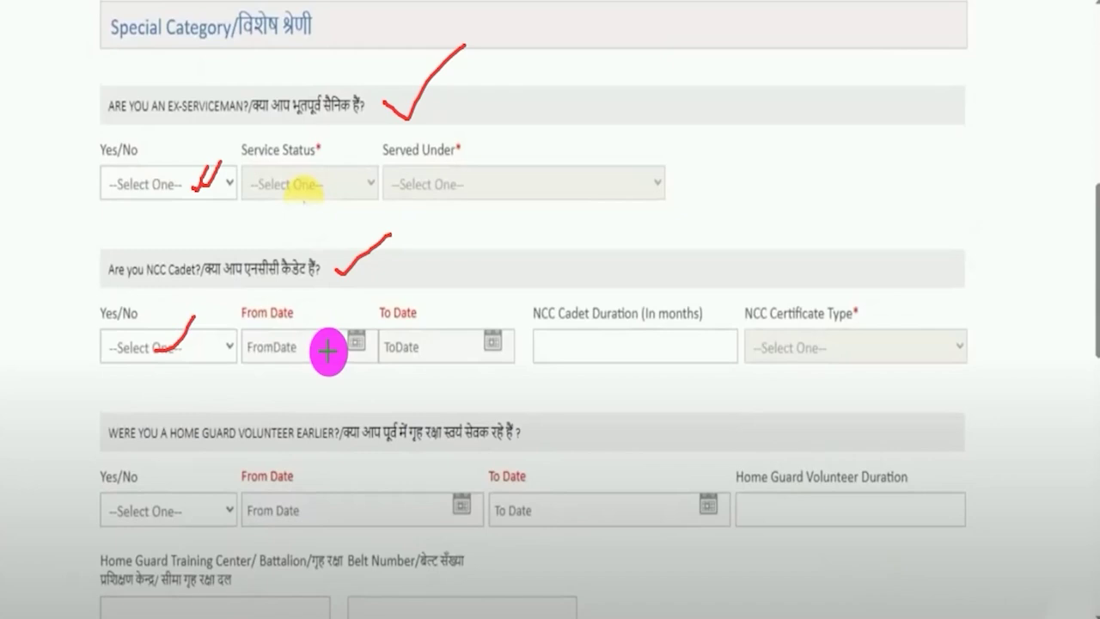
pyautogui.moveTo(329, 351); pyautogui.dragTo(349, 330)
pyautogui.moveTo(432, 346); pyautogui.dragTo(497, 306)
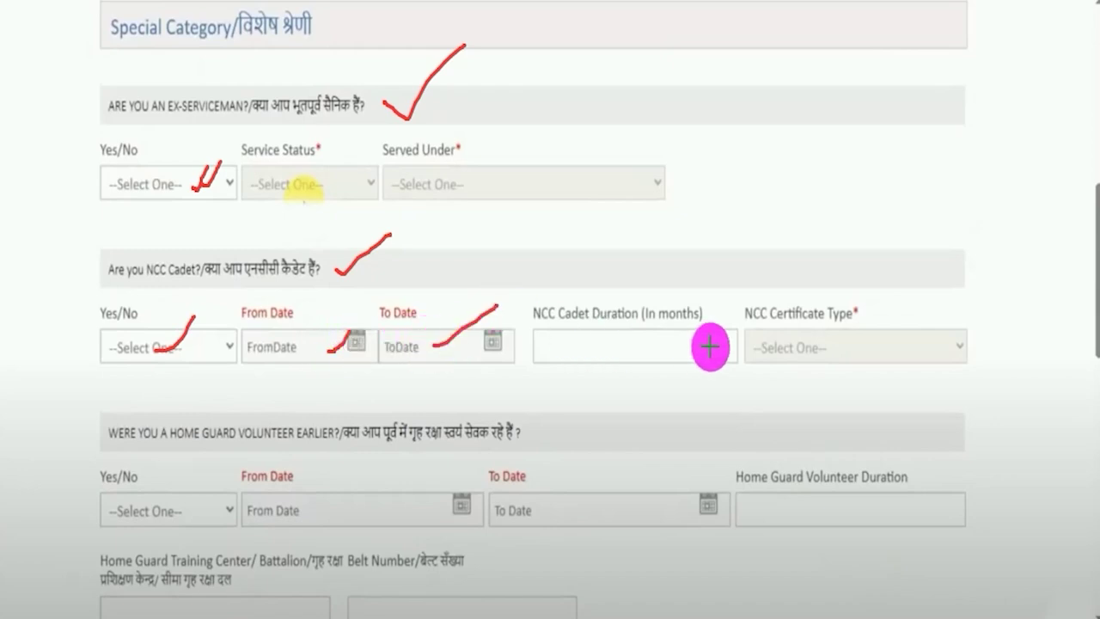
pyautogui.moveTo(702, 343); pyautogui.dragTo(720, 310)
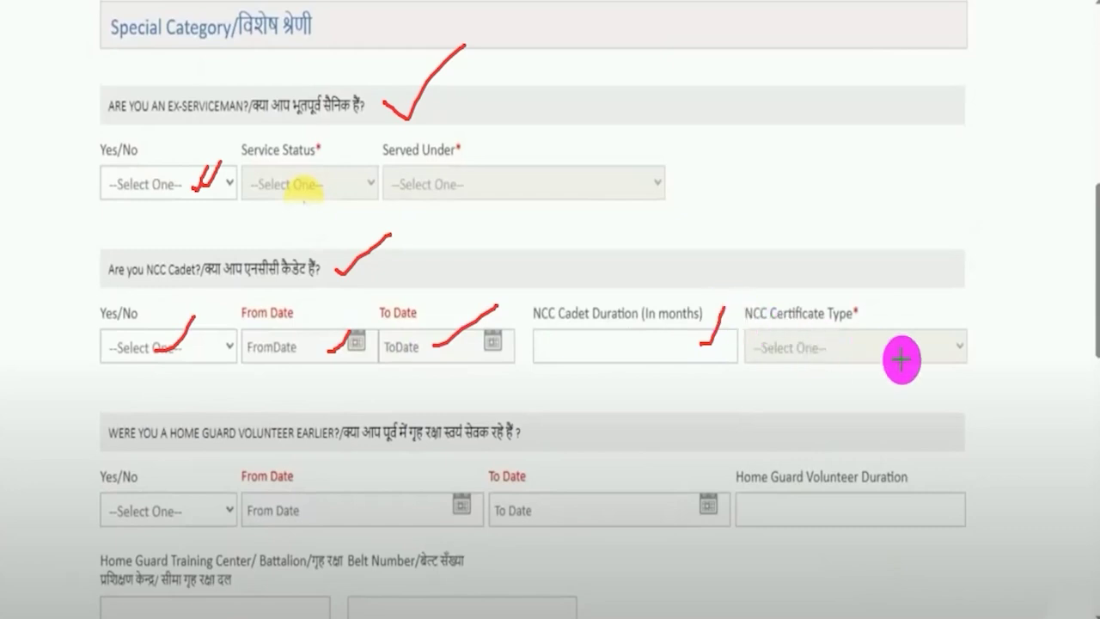
pyautogui.moveTo(927, 345); pyautogui.dragTo(959, 308)
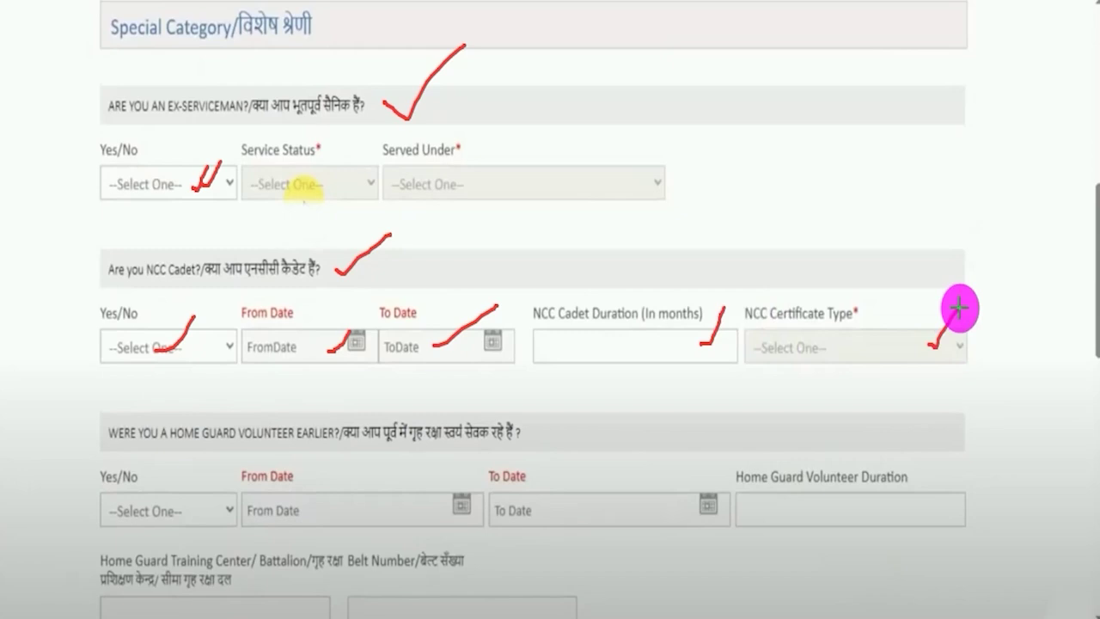
pyautogui.click(195, 353)
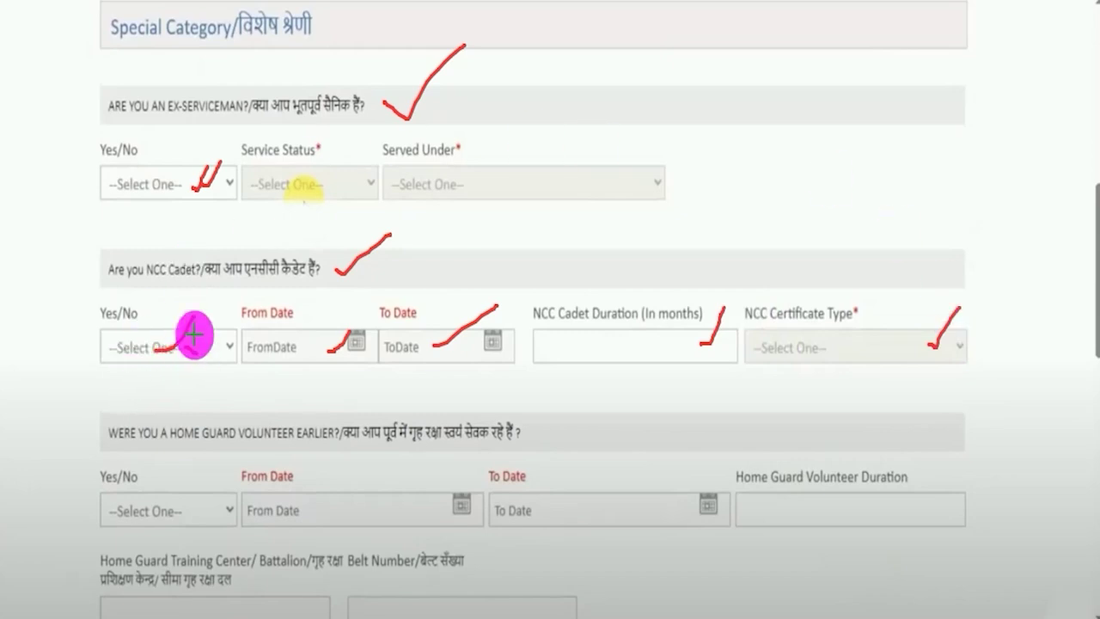
pyautogui.click(177, 398)
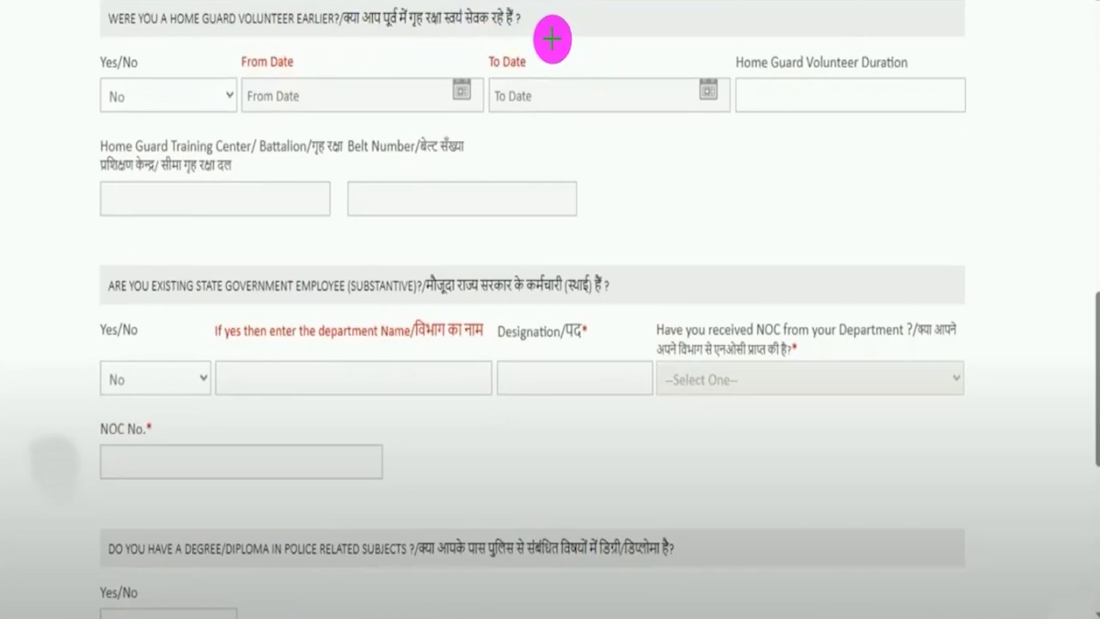
# - Mark the home guard volunteer question, its answer, from and to dates and the training center field with red ticks
pyautogui.moveTo(536, 22); pyautogui.dragTo(576, 3)
pyautogui.moveTo(174, 93)
pyautogui.mouseDown()
pyautogui.moveTo(184, 98)
pyautogui.moveTo(203, 66)
pyautogui.mouseUp()
pyautogui.moveTo(410, 89); pyautogui.dragTo(447, 39)
pyautogui.moveTo(705, 86); pyautogui.dragTo(717, 64)
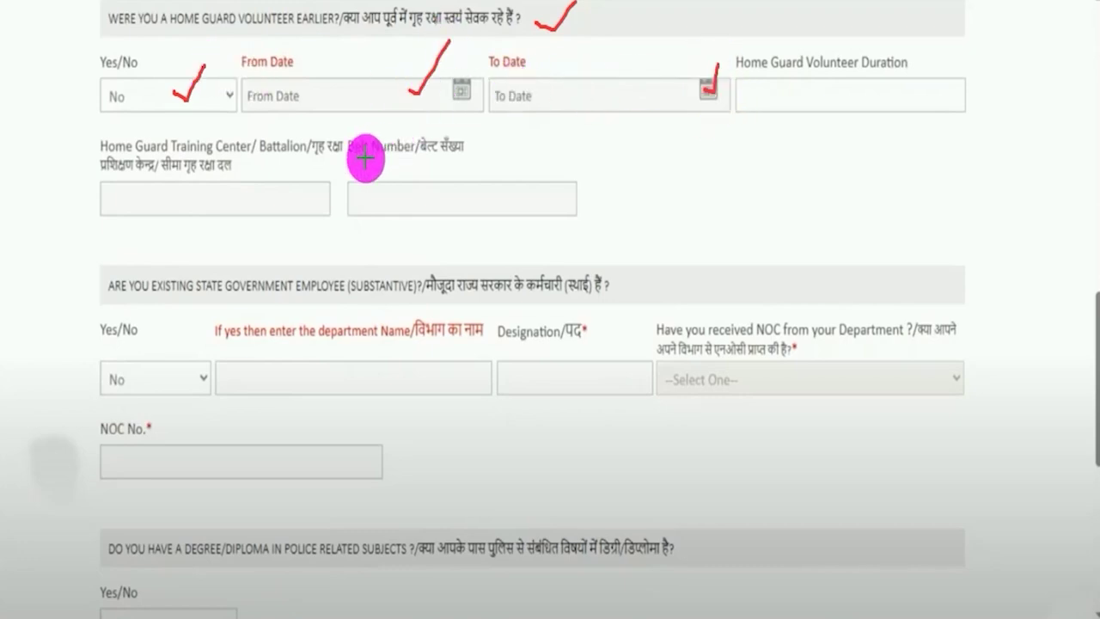
pyautogui.moveTo(286, 199); pyautogui.dragTo(322, 177)
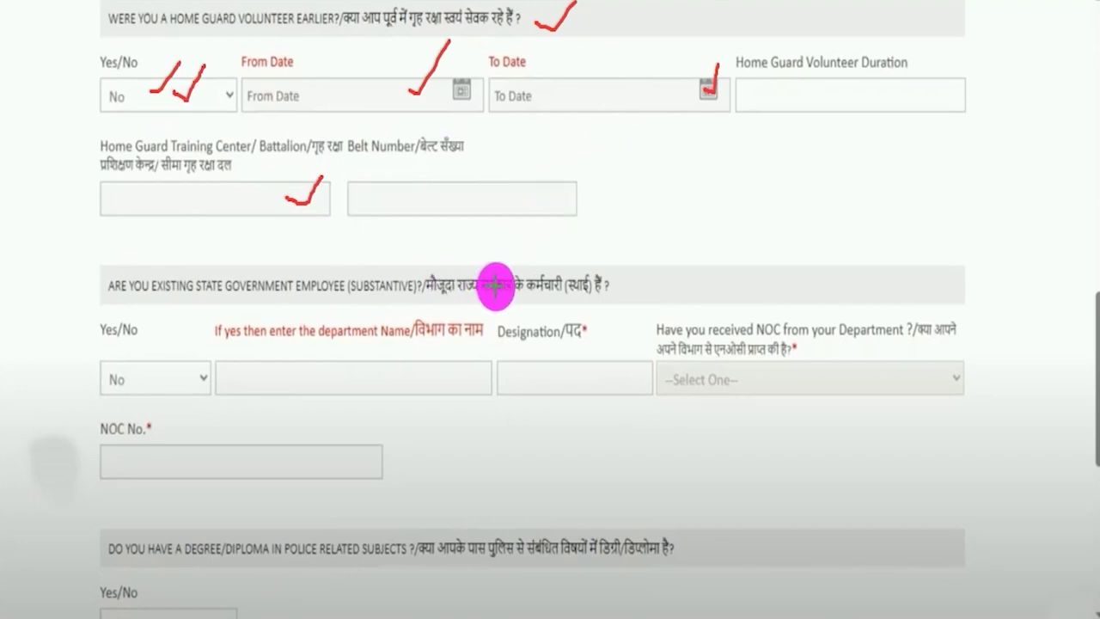
# - Mark the existing state government employee question and its answer with red ticks
pyautogui.moveTo(618, 283); pyautogui.dragTo(658, 251)
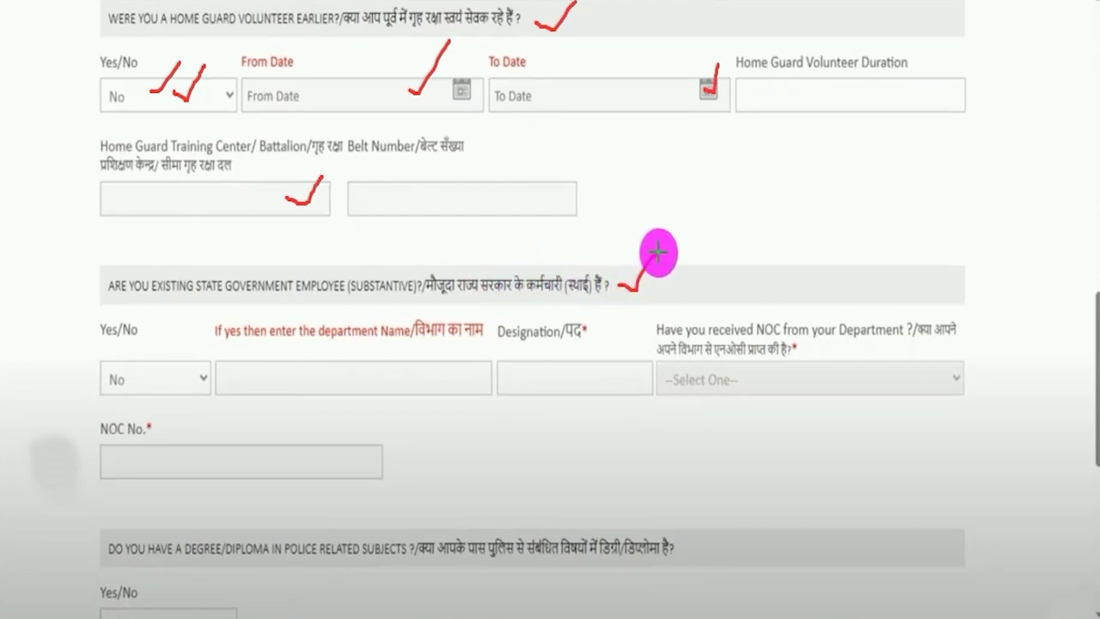
pyautogui.moveTo(165, 376); pyautogui.dragTo(187, 361)
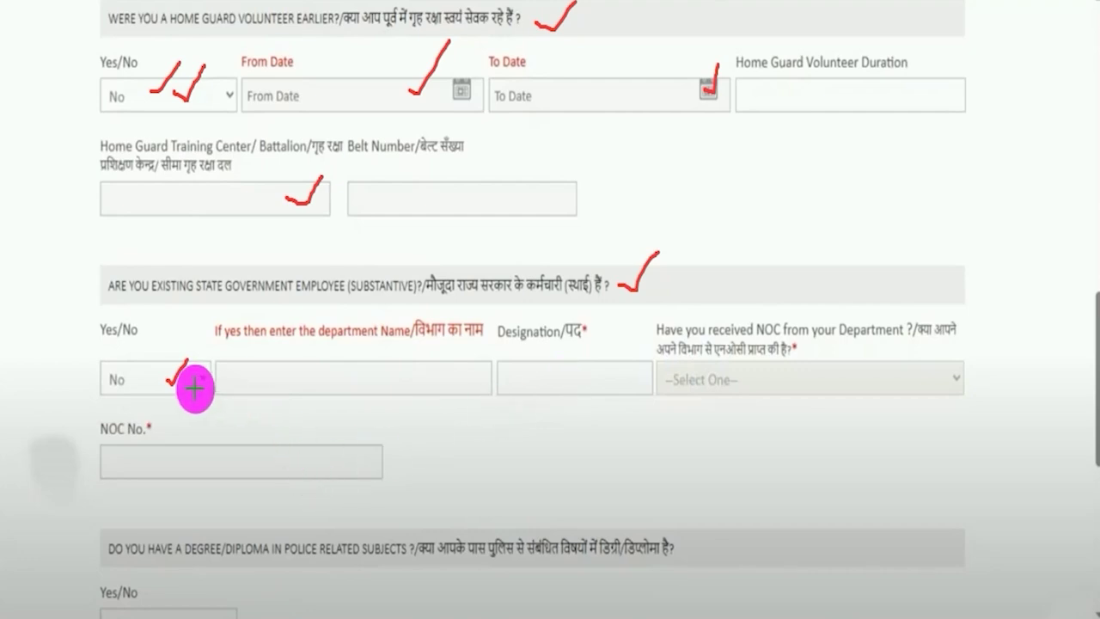
pyautogui.moveTo(151, 374); pyautogui.dragTo(185, 350)
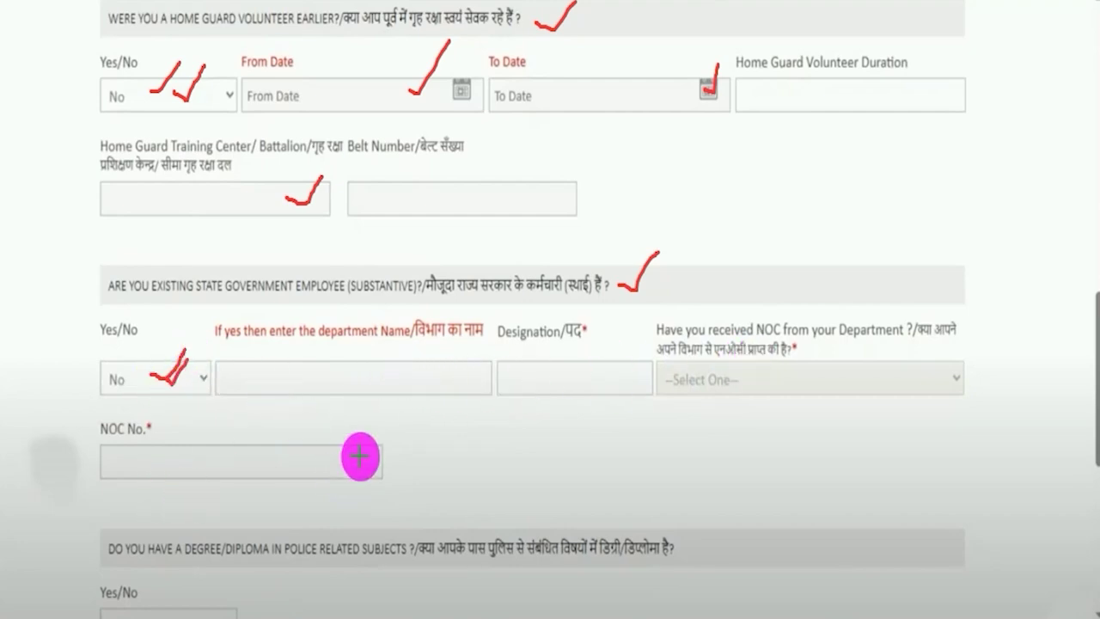
# - Underline the Hindi wording of the police-related degree/diploma question in red and tick the question and its answer
pyautogui.scroll(-6, 398, 384)
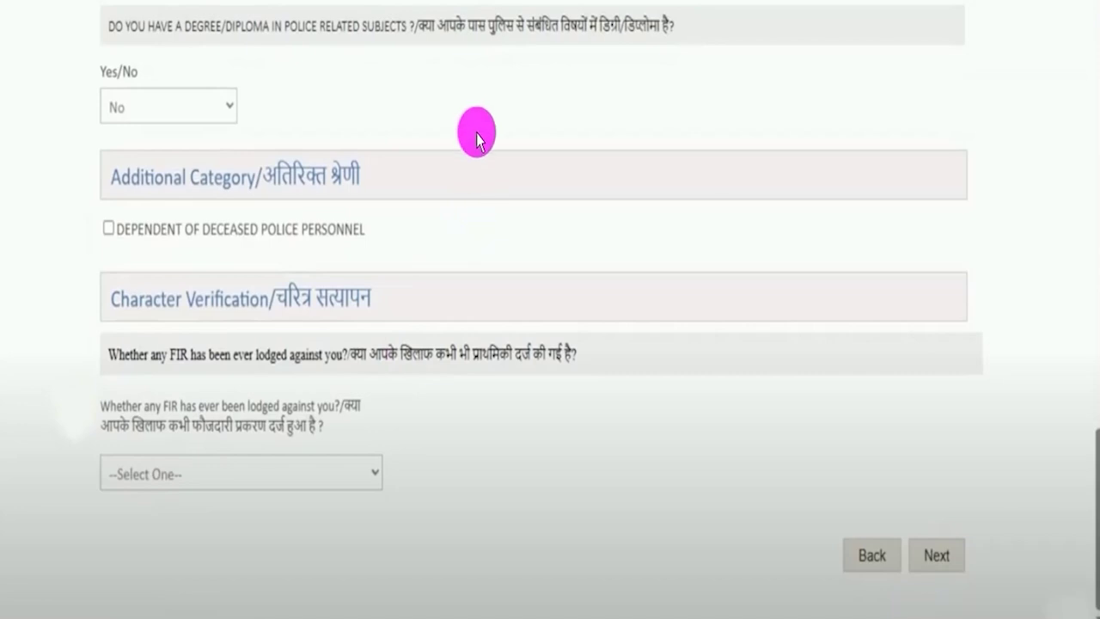
pyautogui.moveTo(450, 49); pyautogui.dragTo(612, 50)
pyautogui.moveTo(694, 47); pyautogui.dragTo(734, 6)
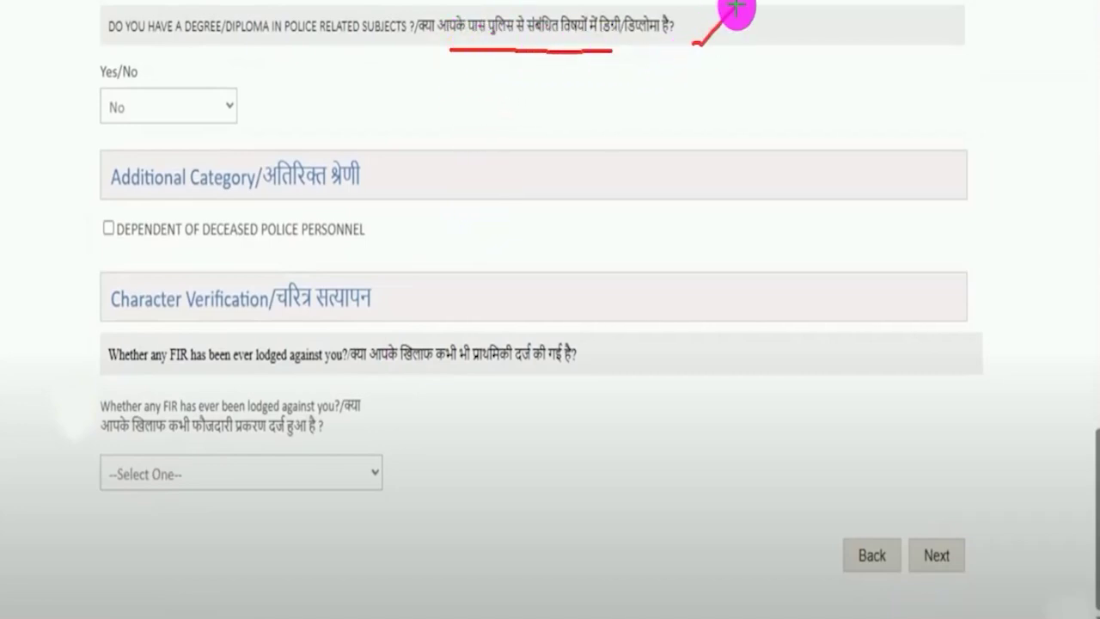
pyautogui.moveTo(158, 104); pyautogui.dragTo(208, 70)
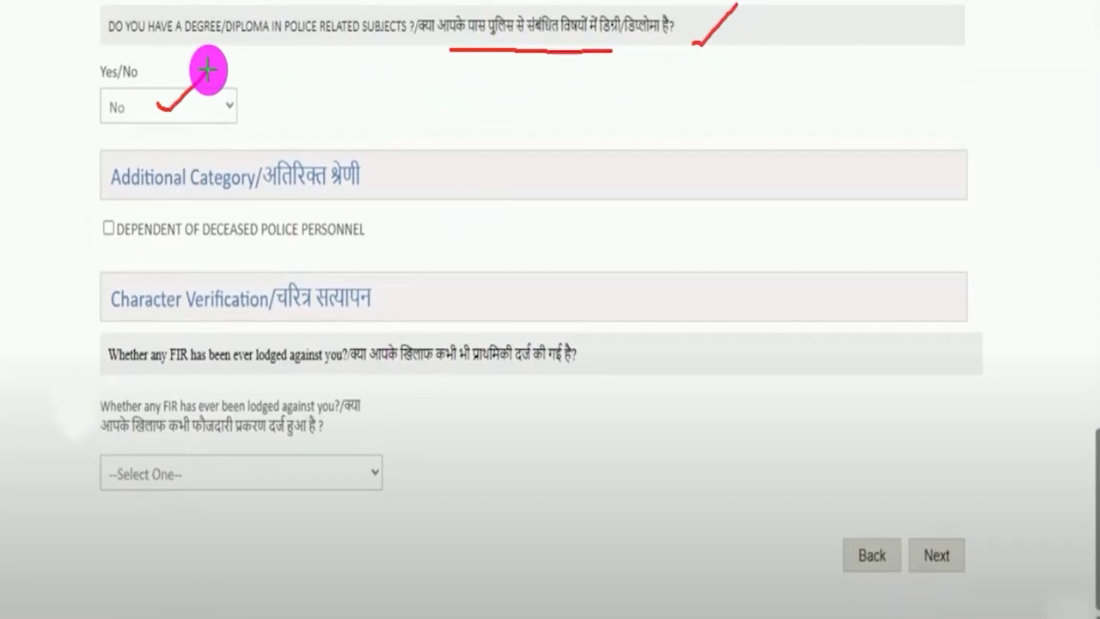
pyautogui.moveTo(185, 110); pyautogui.dragTo(240, 59)
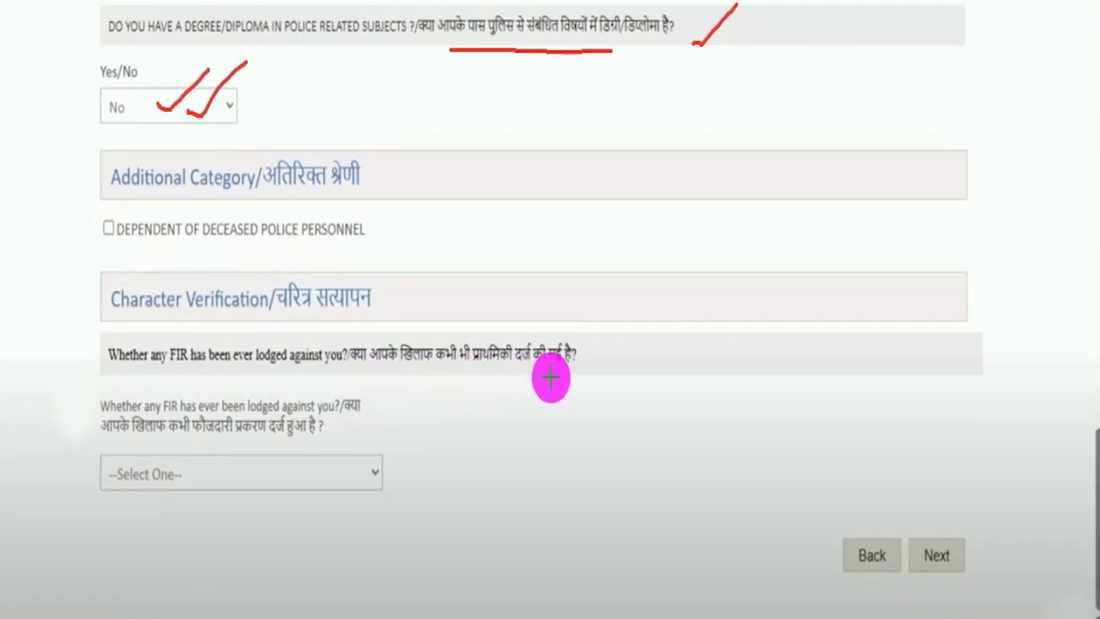
# - Mark the FIR question under Character Verification and its answer field with red ticks
pyautogui.moveTo(583, 373); pyautogui.dragTo(636, 355)
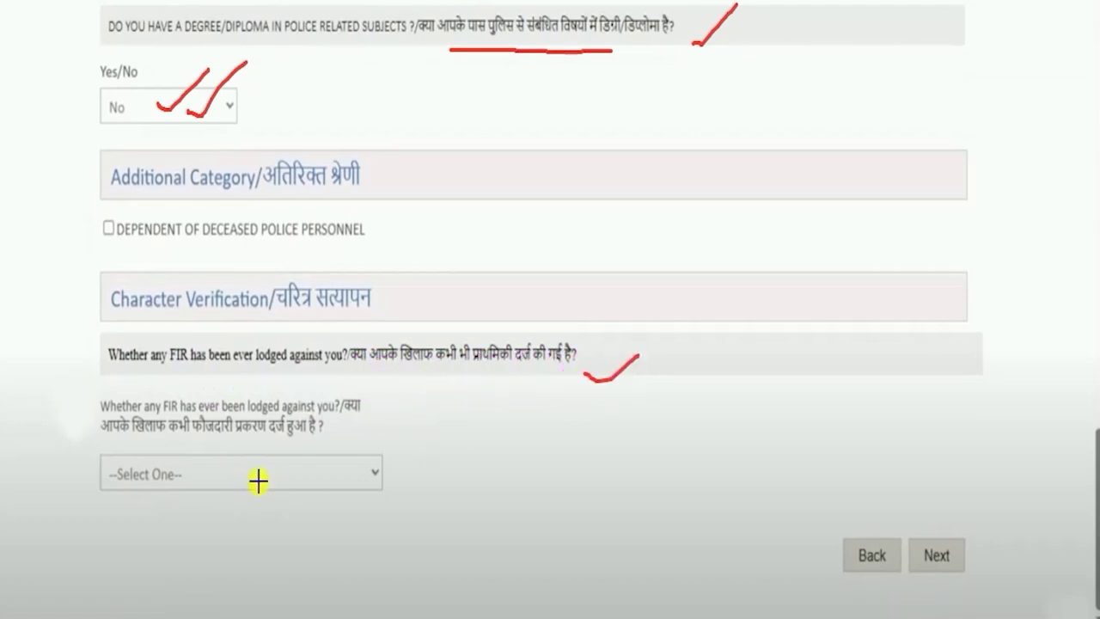
pyautogui.moveTo(257, 482); pyautogui.dragTo(297, 449)
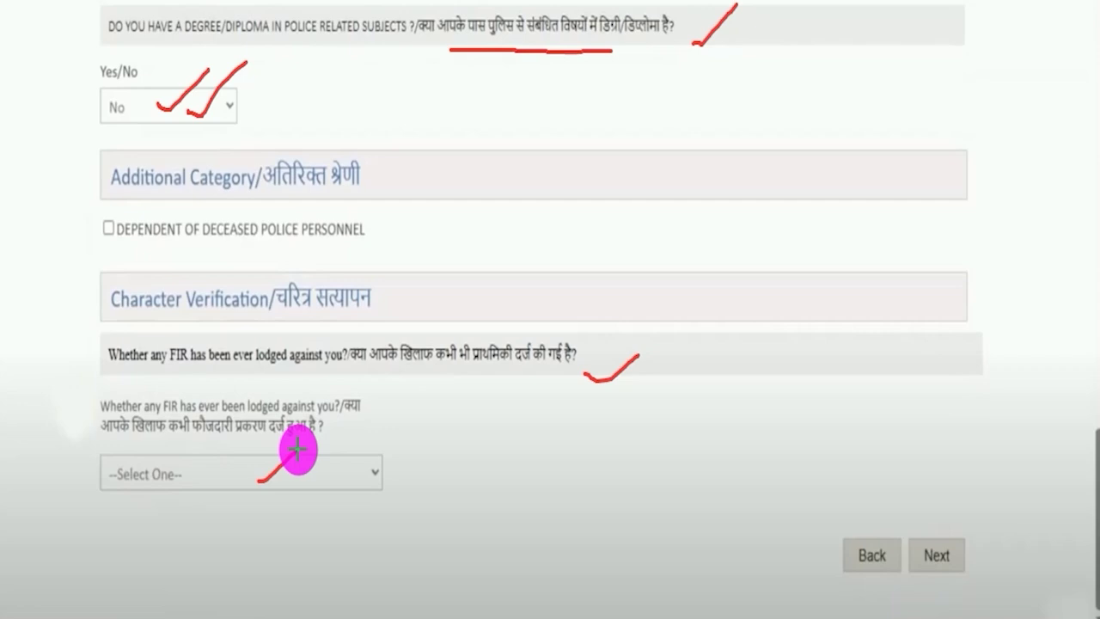
pyautogui.moveTo(291, 484); pyautogui.dragTo(345, 432)
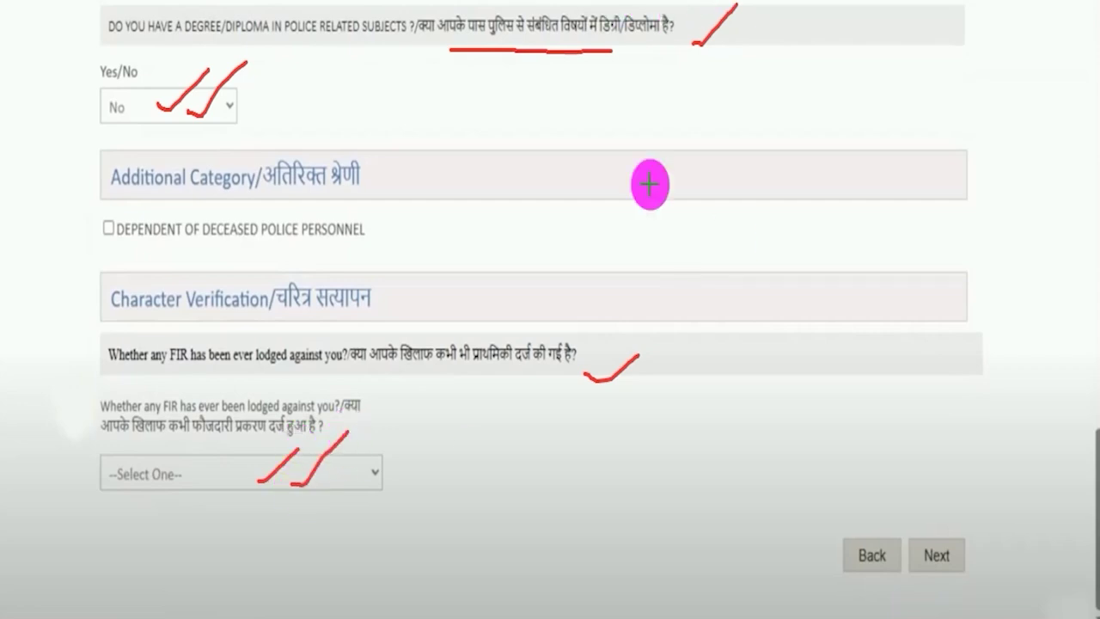
# - Proceed from Character Verification to the Education Qualifications page and mark its heading and discrepancy declaration with red ticks
pyautogui.moveTo(1062, 365); pyautogui.dragTo(958, 541)
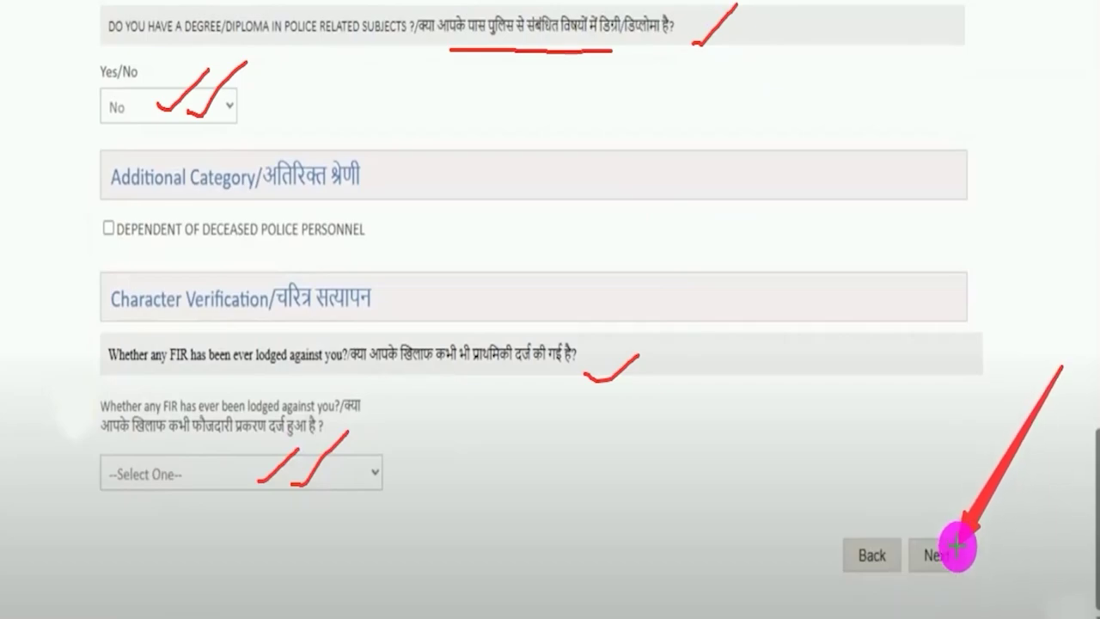
pyautogui.click(954, 548)
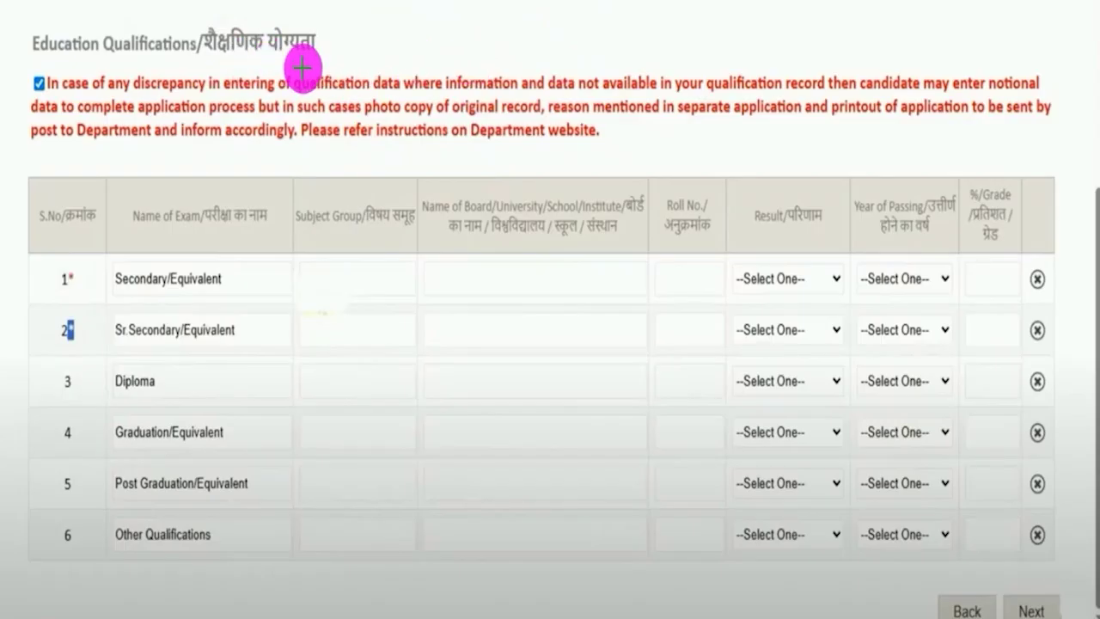
pyautogui.moveTo(331, 53); pyautogui.dragTo(386, 18)
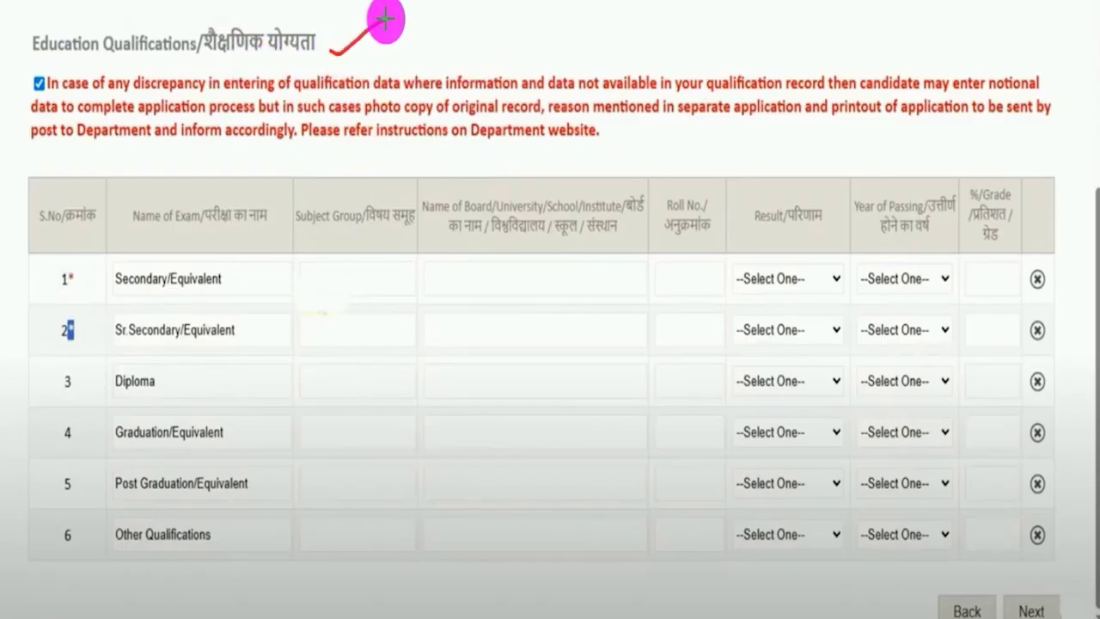
pyautogui.moveTo(48, 76); pyautogui.dragTo(71, 60)
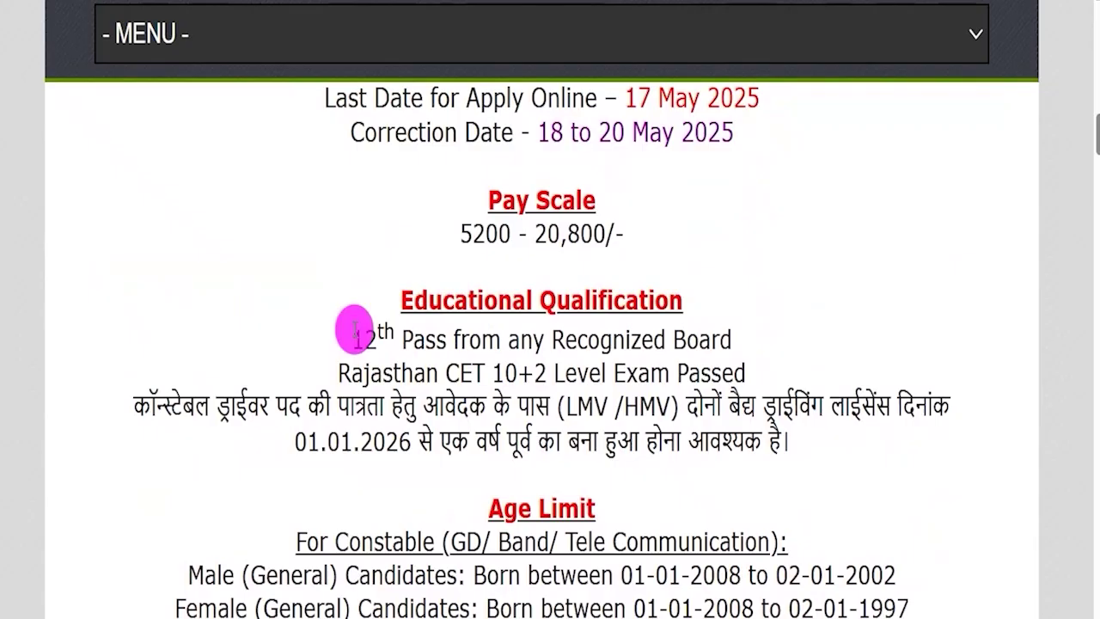
# - Switch to the recruitment notice and highlight the 12th pass, Rajasthan CET 10+2 level and driving licence lines under Educational Qualification
pyautogui.moveTo(355, 331); pyautogui.dragTo(711, 340)
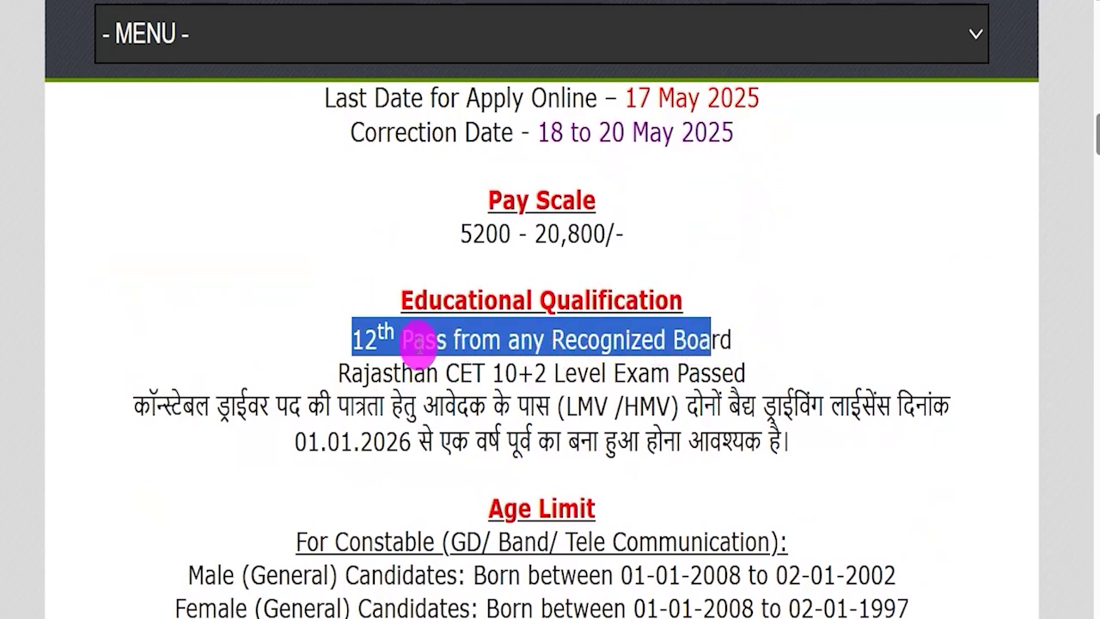
pyautogui.moveTo(352, 373); pyautogui.dragTo(732, 372)
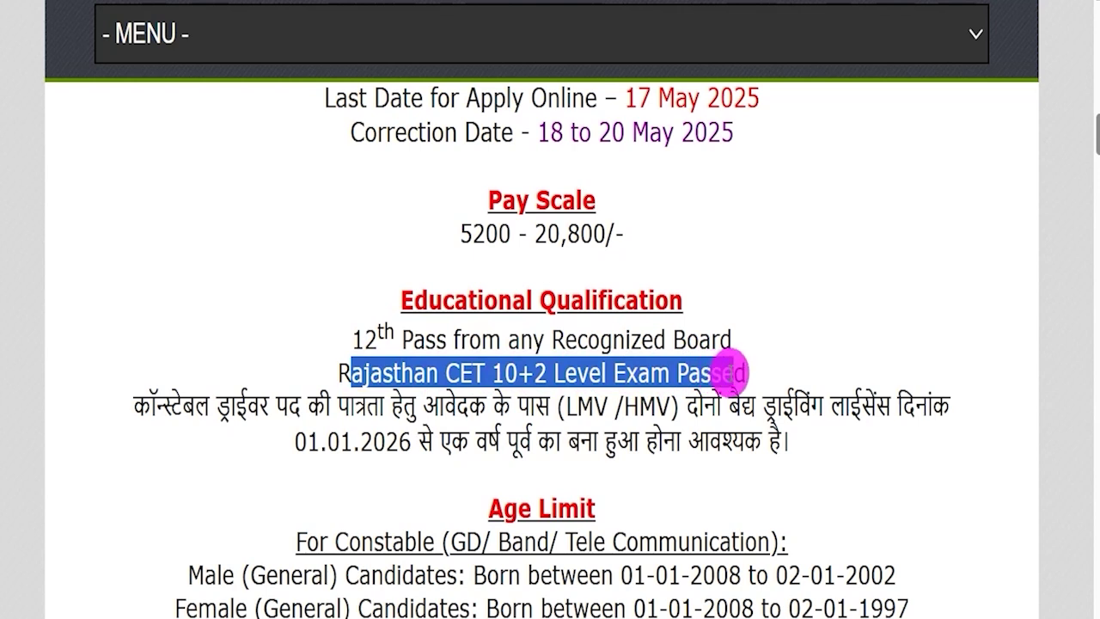
pyautogui.moveTo(733, 372); pyautogui.dragTo(746, 373)
pyautogui.moveTo(196, 400); pyautogui.dragTo(670, 407)
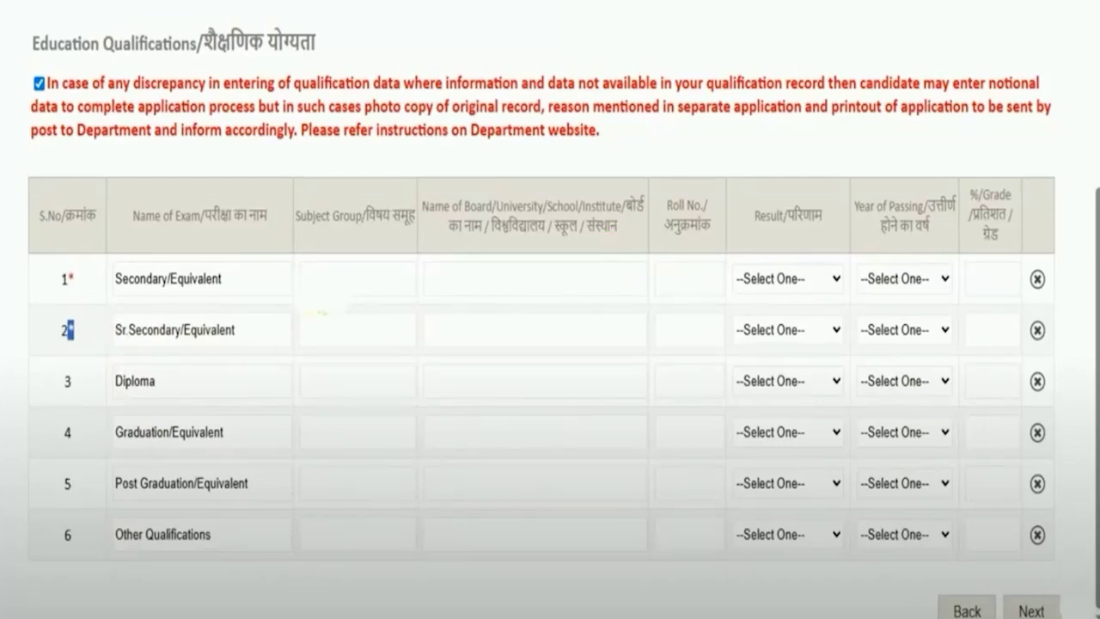
# - In the Secondary/Equivalent row, tick the exam name, subject group, board, roll number, year of passing and percentage fields in red
pyautogui.moveTo(230, 277); pyautogui.dragTo(260, 250)
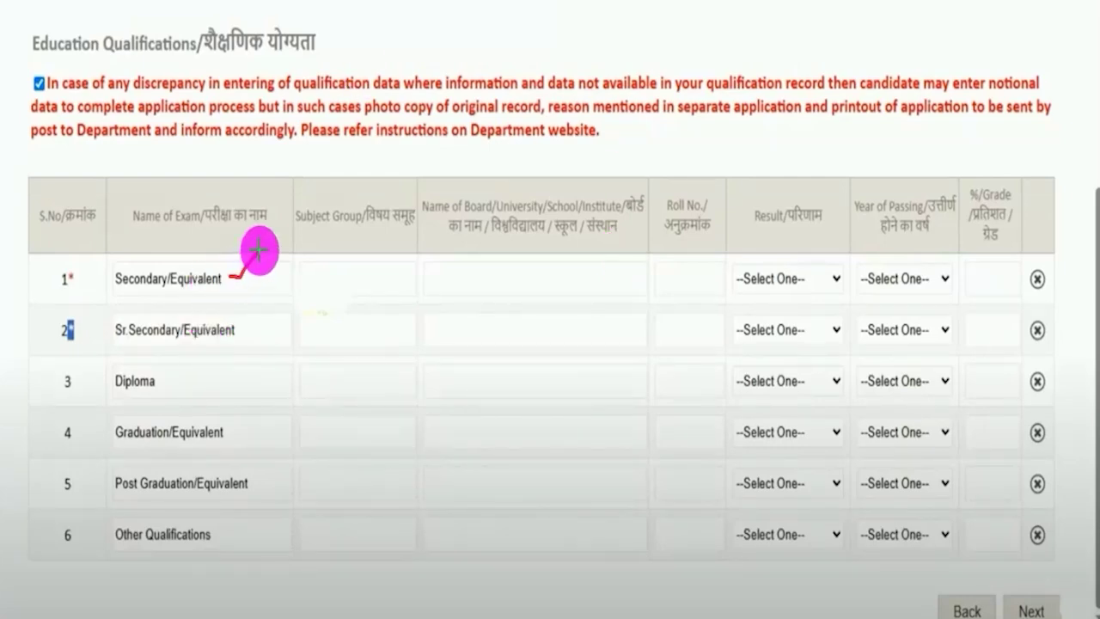
pyautogui.moveTo(361, 282); pyautogui.dragTo(384, 262)
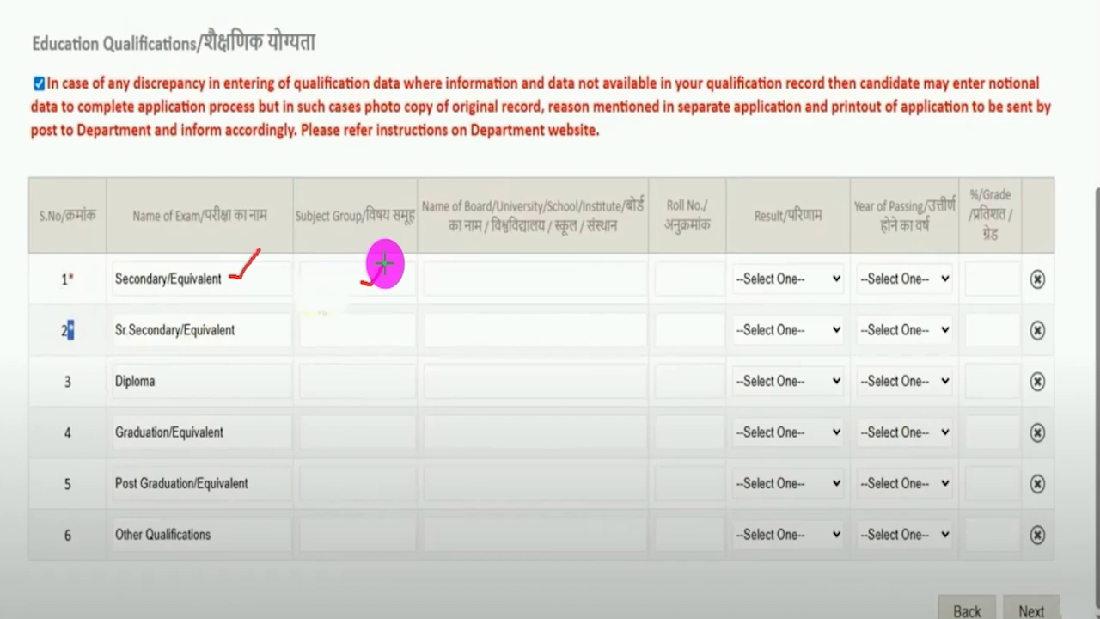
pyautogui.moveTo(540, 274); pyautogui.dragTo(577, 248)
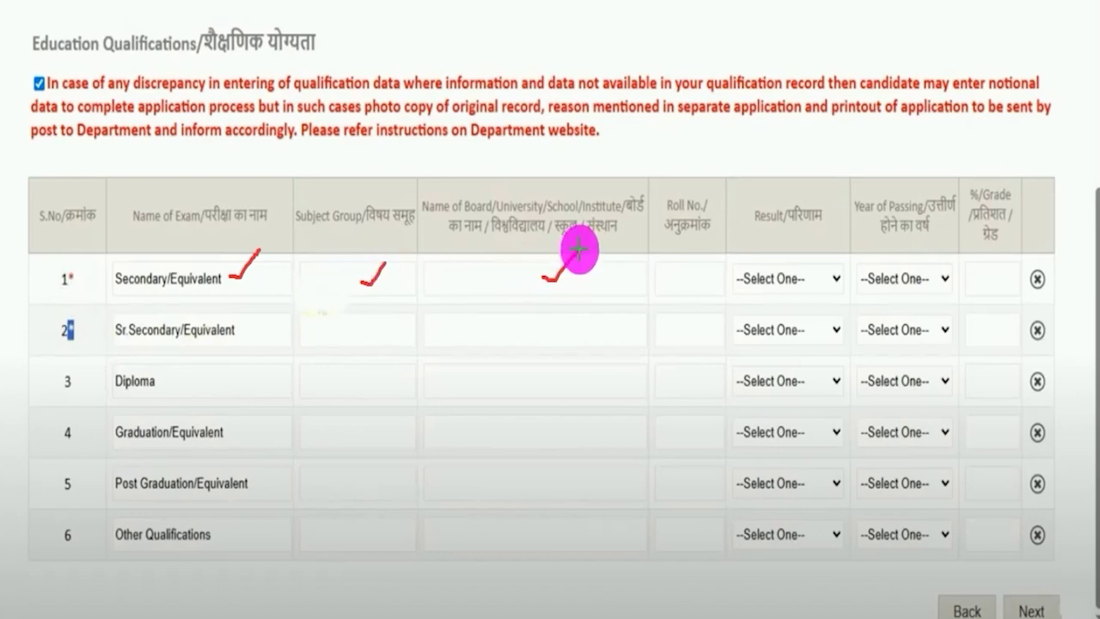
pyautogui.moveTo(689, 273); pyautogui.dragTo(724, 256)
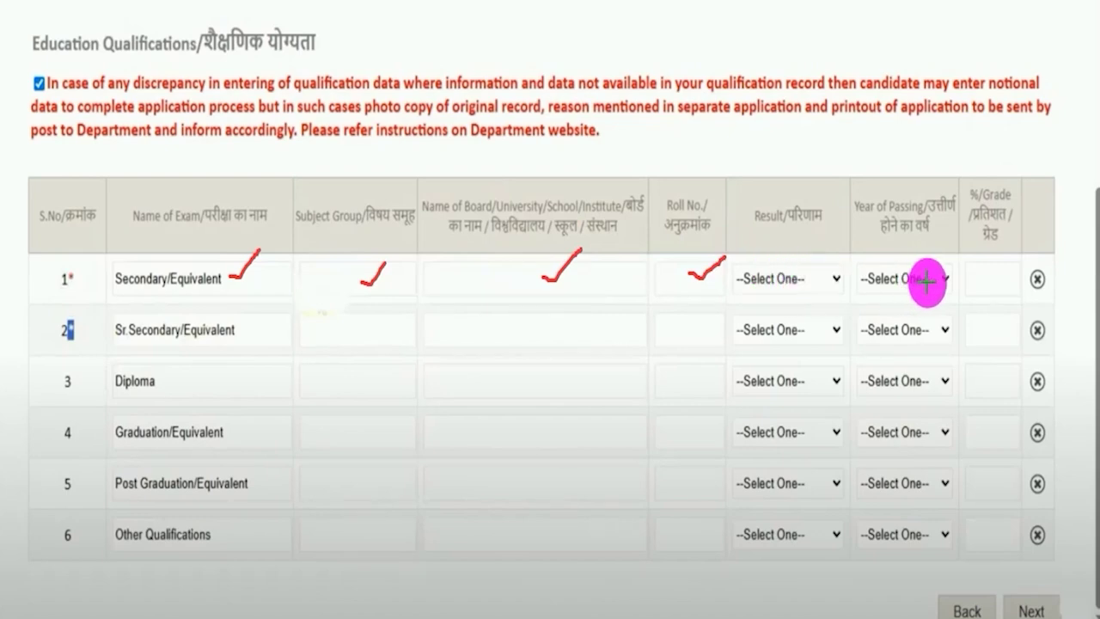
pyautogui.moveTo(928, 278)
pyautogui.mouseDown()
pyautogui.moveTo(949, 256)
pyautogui.moveTo(1031, 255)
pyautogui.mouseUp()
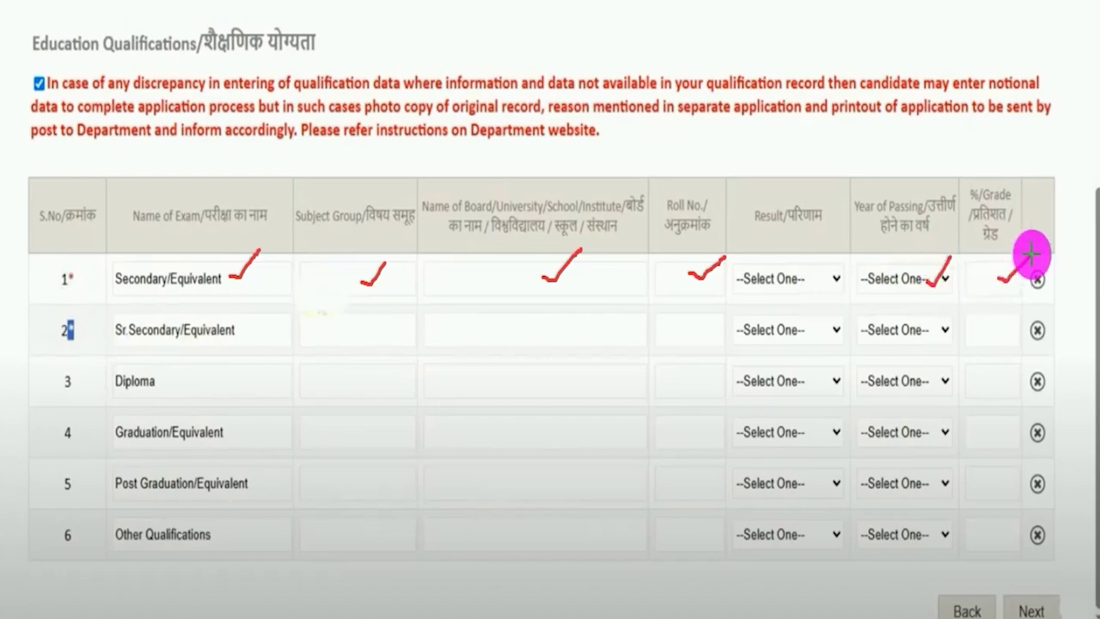
# - In the Sr.Secondary/Equivalent row, underline Equivalent and tick the exam name, subject group, board, roll number, result, year of passing and percentage fields in red
pyautogui.moveTo(186, 344)
pyautogui.mouseDown()
pyautogui.moveTo(239, 339)
pyautogui.moveTo(262, 319)
pyautogui.mouseUp()
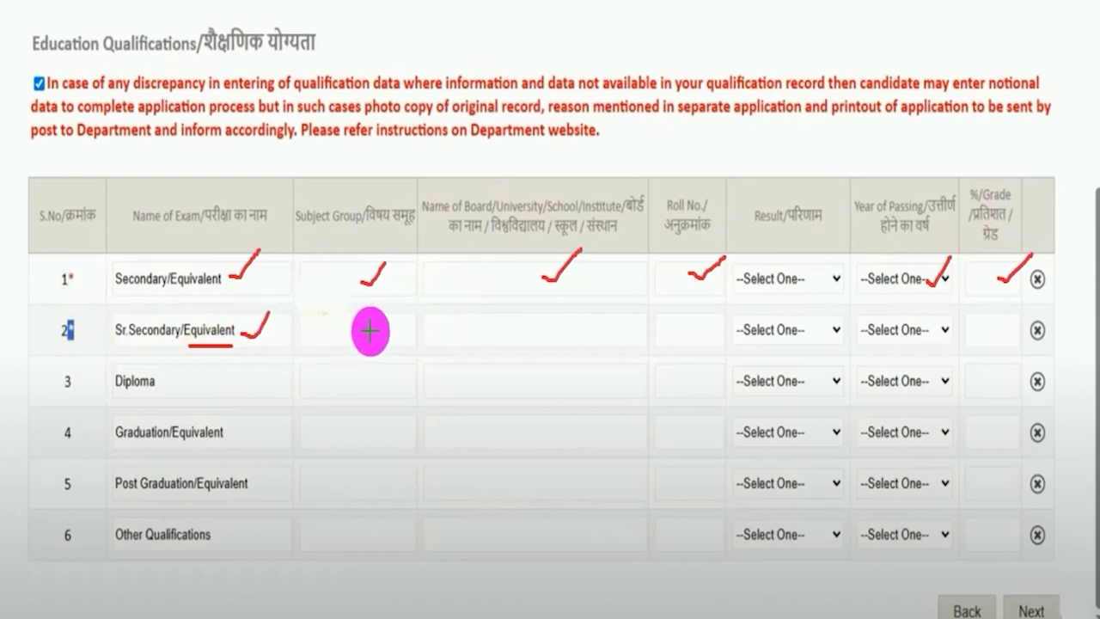
pyautogui.moveTo(373, 328); pyautogui.dragTo(395, 319)
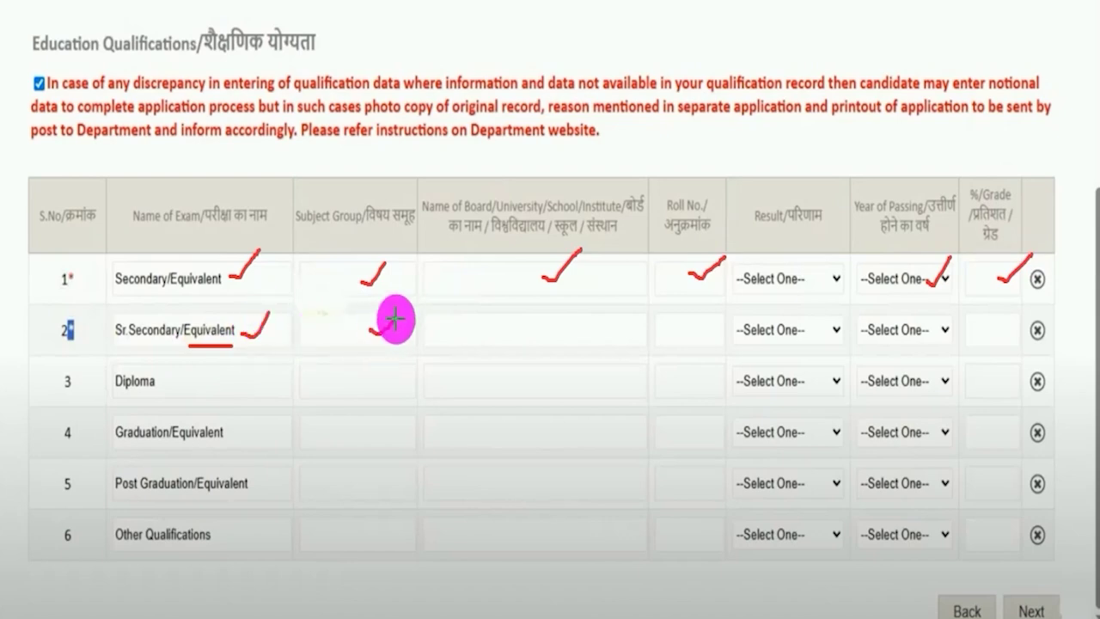
pyautogui.moveTo(558, 336); pyautogui.dragTo(609, 306)
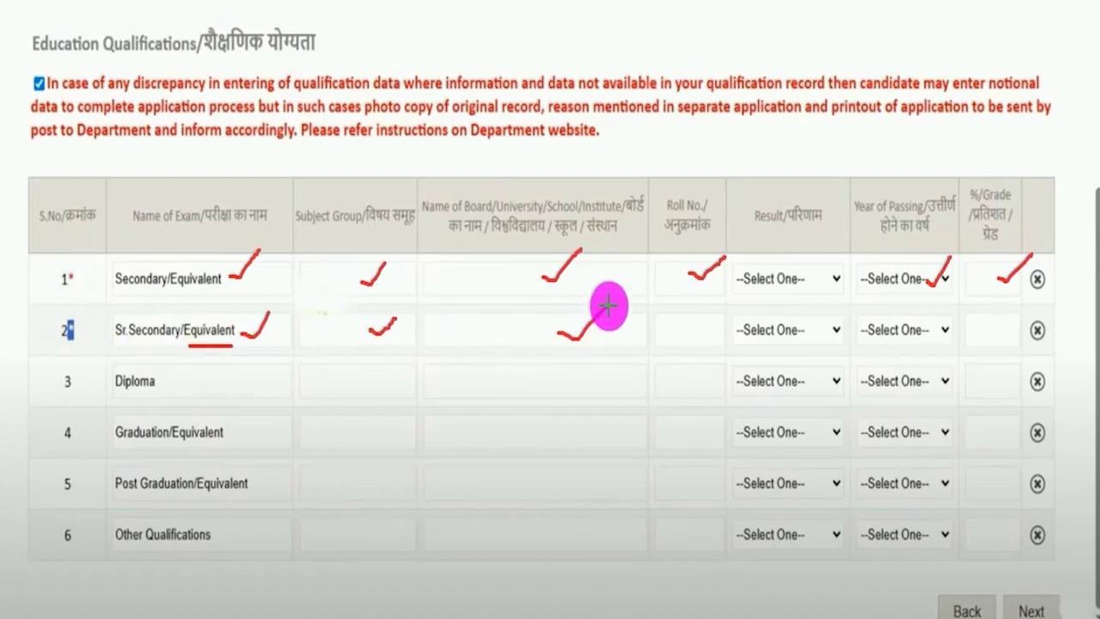
pyautogui.moveTo(678, 339); pyautogui.dragTo(718, 303)
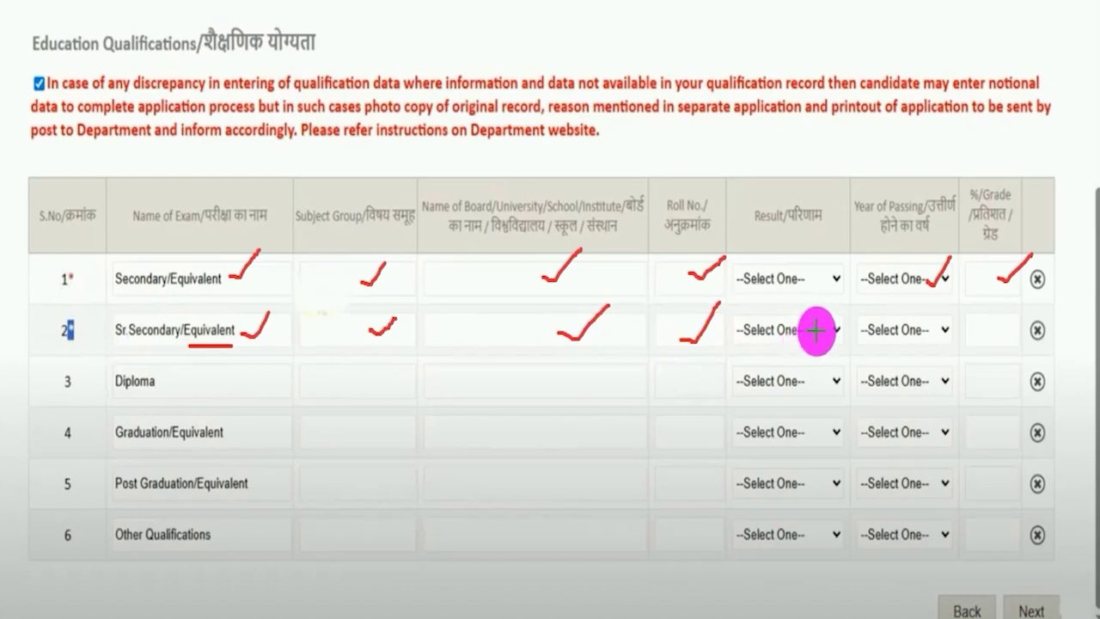
pyautogui.moveTo(815, 331); pyautogui.dragTo(837, 311)
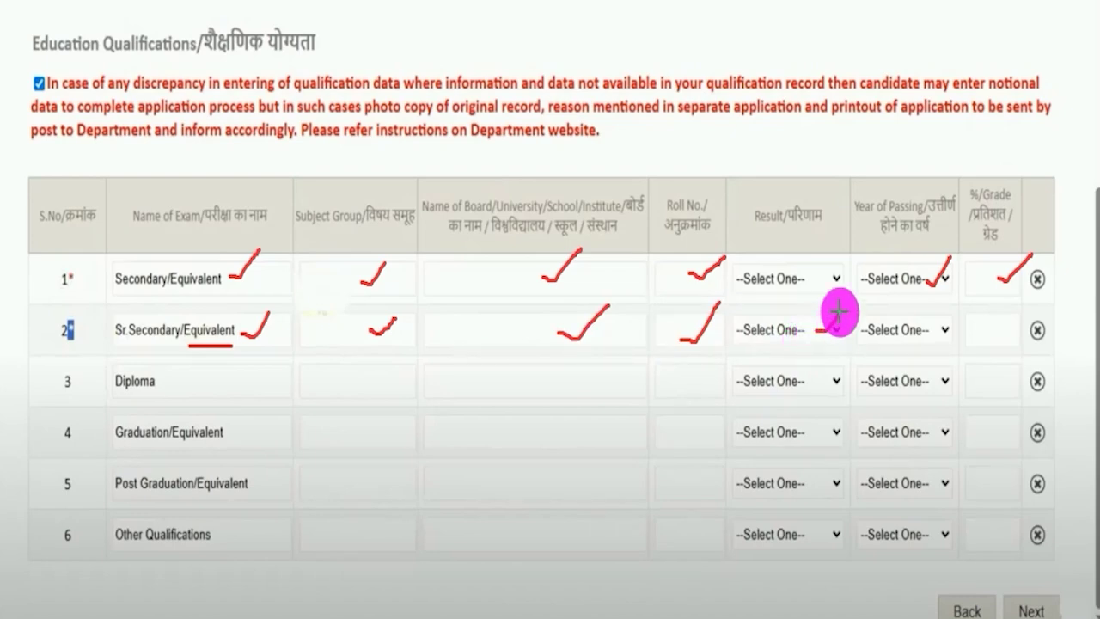
pyautogui.moveTo(909, 335); pyautogui.dragTo(937, 316)
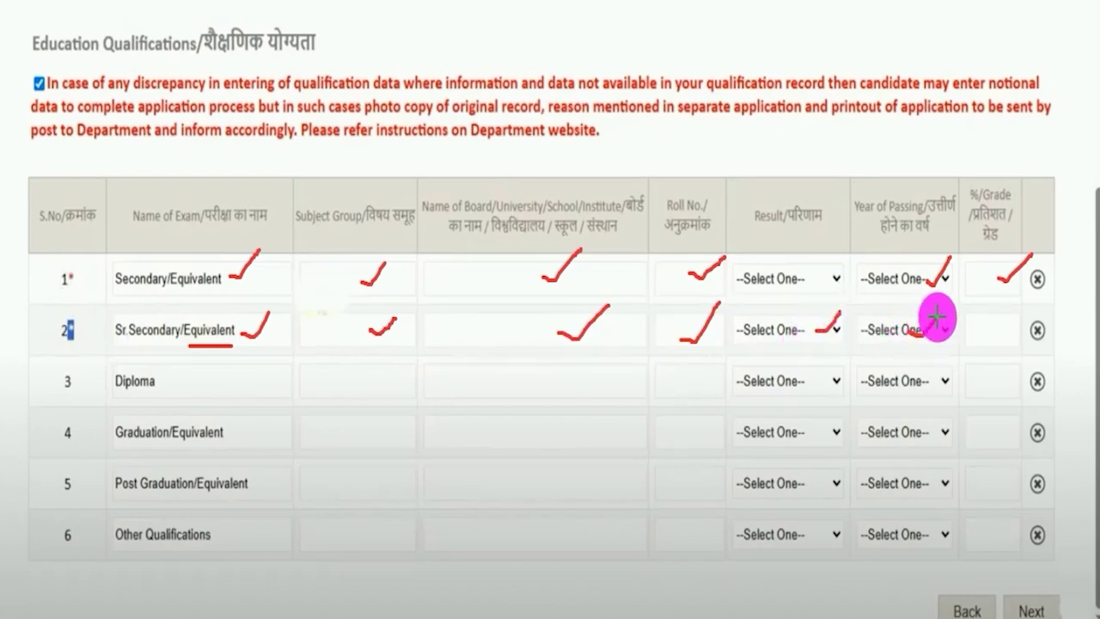
pyautogui.moveTo(998, 337); pyautogui.dragTo(1034, 309)
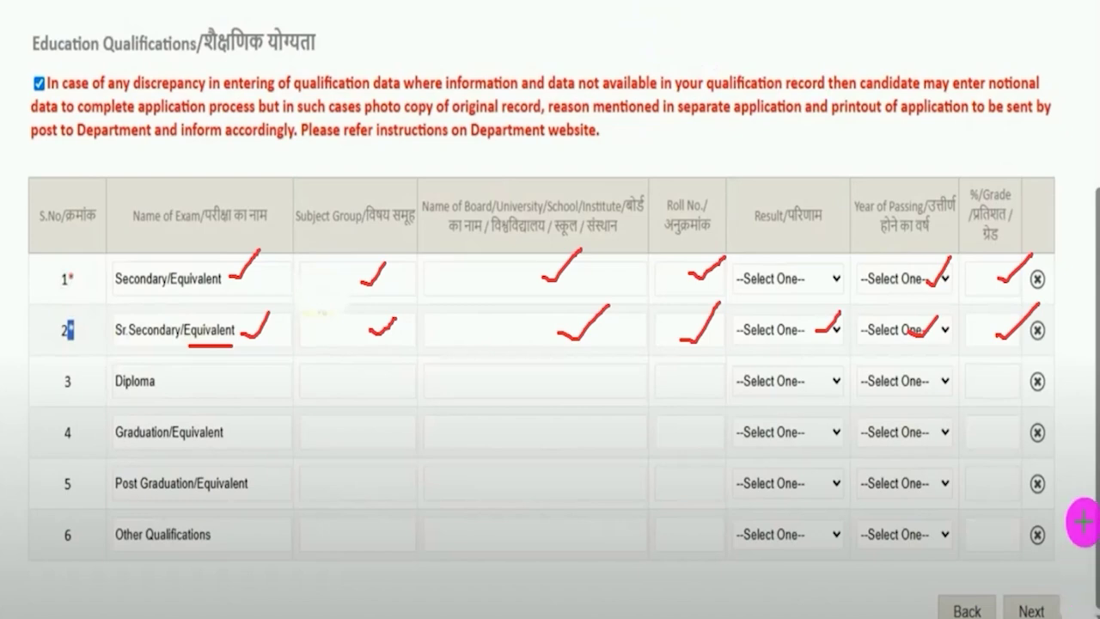
# - Point a red arrow at Next, proceed to the Photograph and Signature page, and mark both size limits and JPEG/JPG file types in red
pyautogui.moveTo(1083, 436)
pyautogui.mouseDown()
pyautogui.moveTo(1060, 512)
pyautogui.moveTo(1059, 601)
pyautogui.mouseUp()
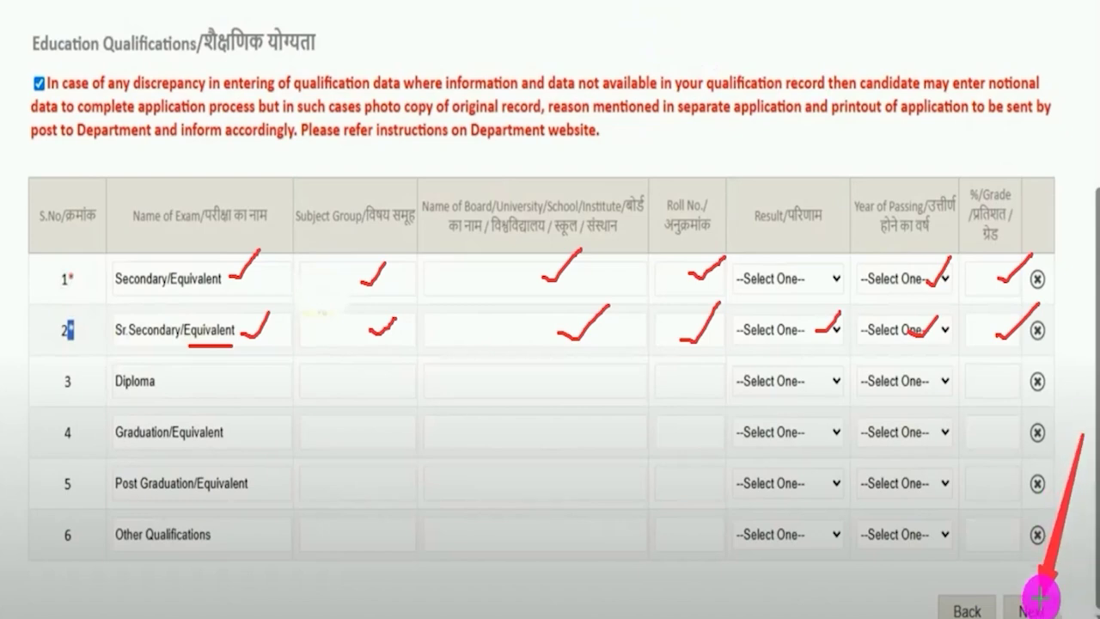
pyautogui.click(1031, 610)
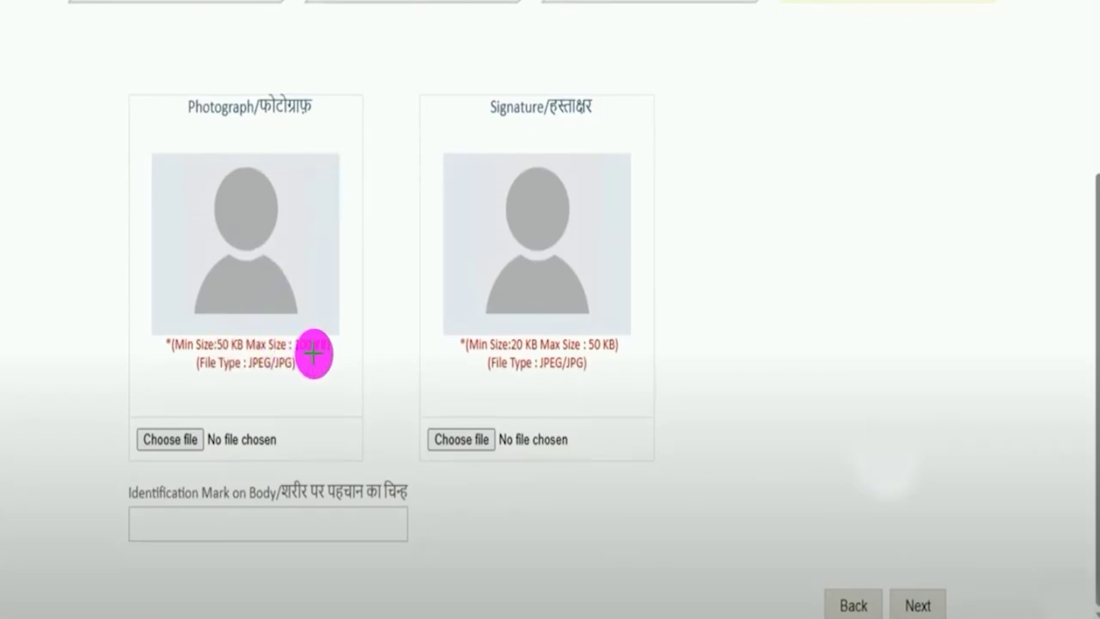
pyautogui.moveTo(332, 356); pyautogui.dragTo(369, 327)
pyautogui.moveTo(248, 375); pyautogui.dragTo(286, 376)
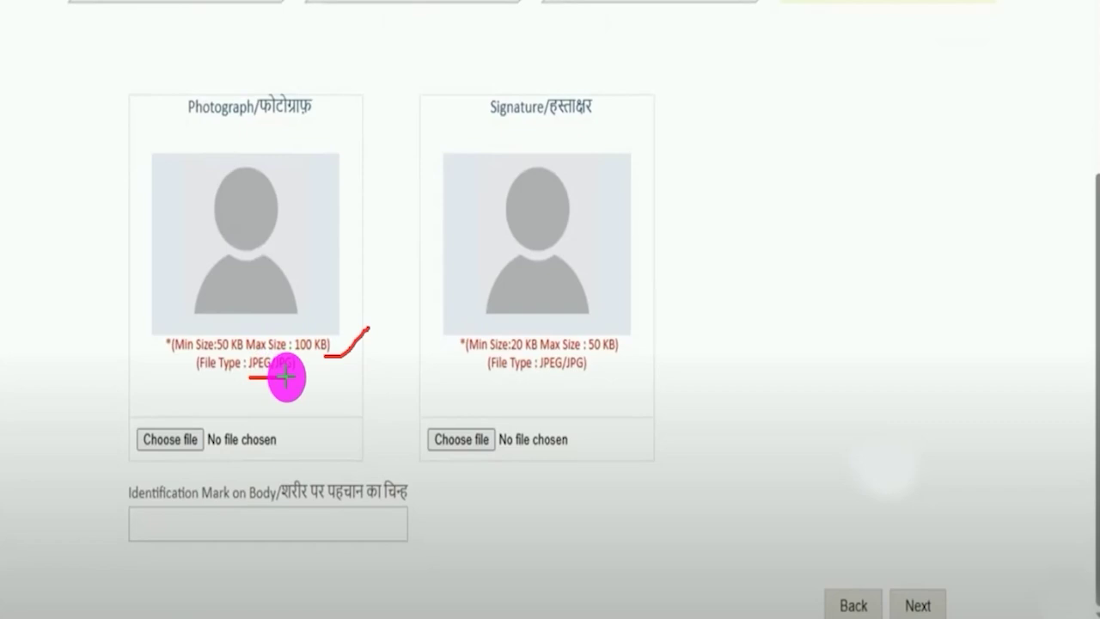
pyautogui.moveTo(623, 352); pyautogui.dragTo(662, 318)
pyautogui.moveTo(540, 376); pyautogui.dragTo(595, 375)
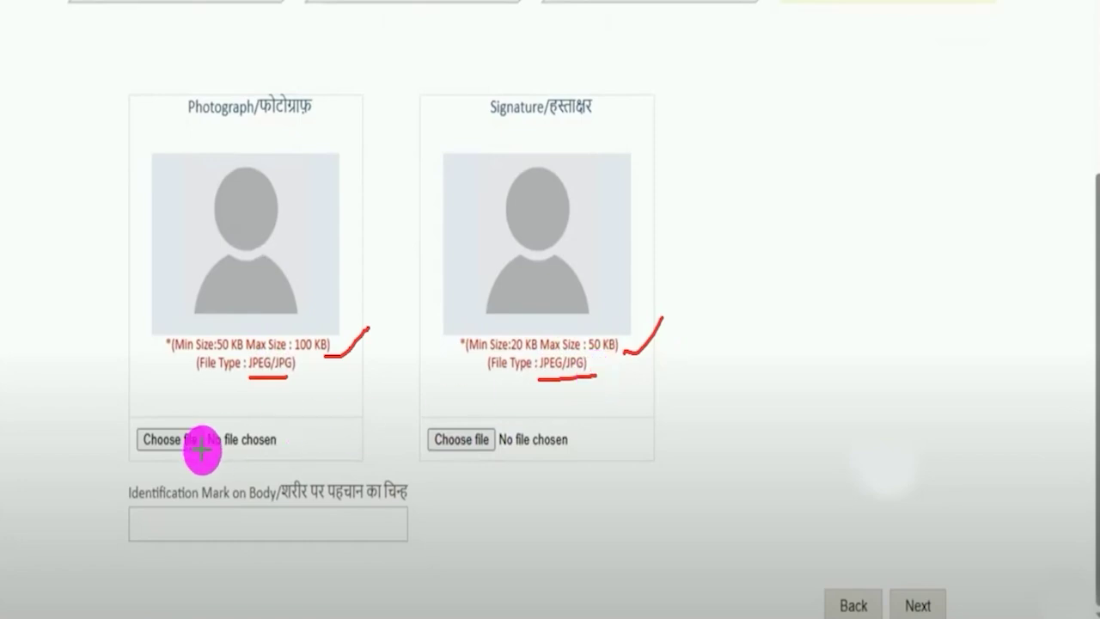
# - Add red ticks at the file choosers and image placeholders for Photograph and Signature, and in the Identification Mark on Body field
pyautogui.moveTo(197, 434); pyautogui.dragTo(221, 412)
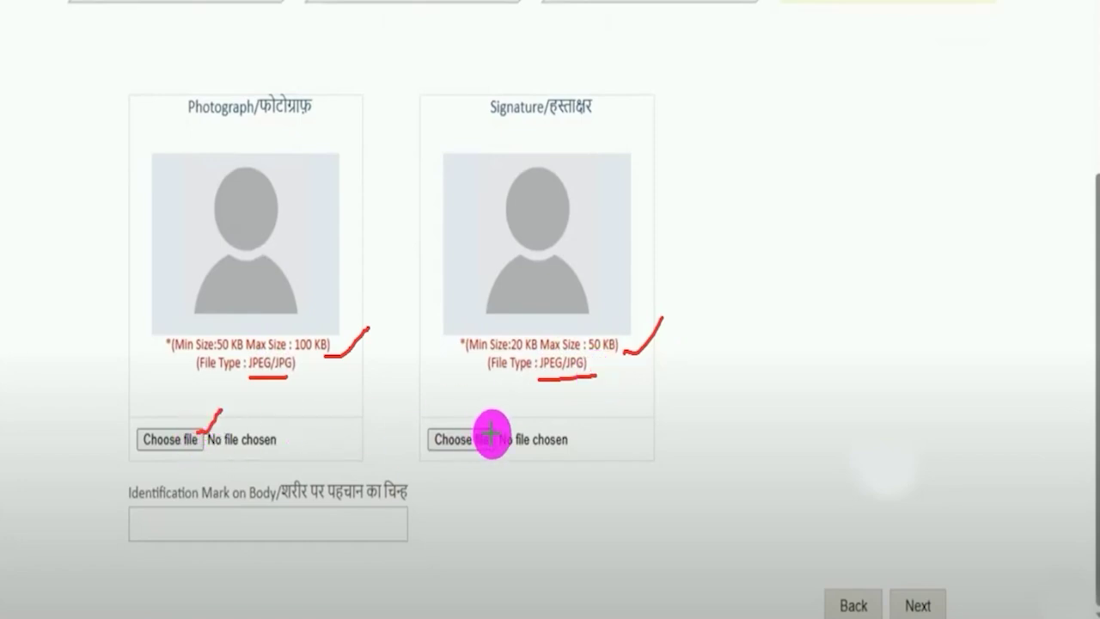
pyautogui.moveTo(490, 436); pyautogui.dragTo(531, 400)
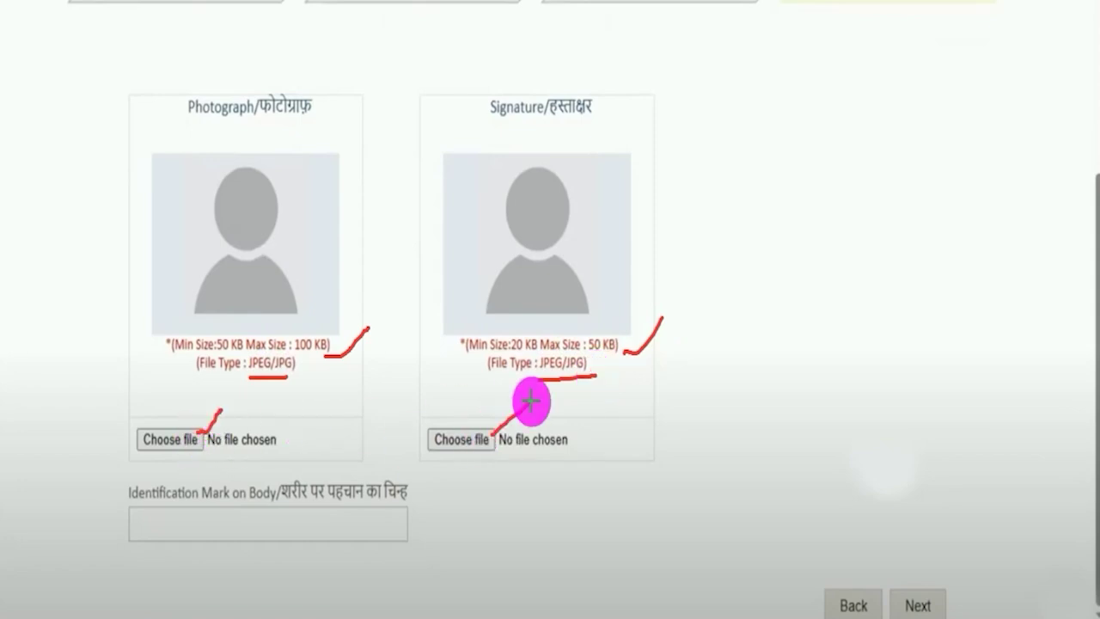
pyautogui.moveTo(318, 217); pyautogui.dragTo(386, 172)
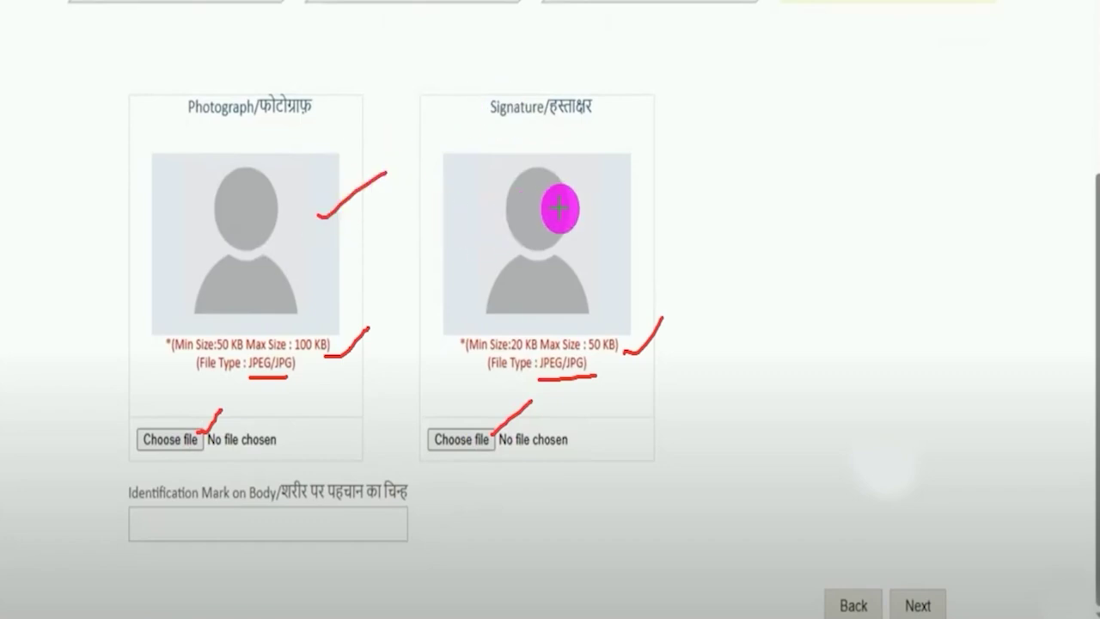
pyautogui.moveTo(581, 204); pyautogui.dragTo(663, 137)
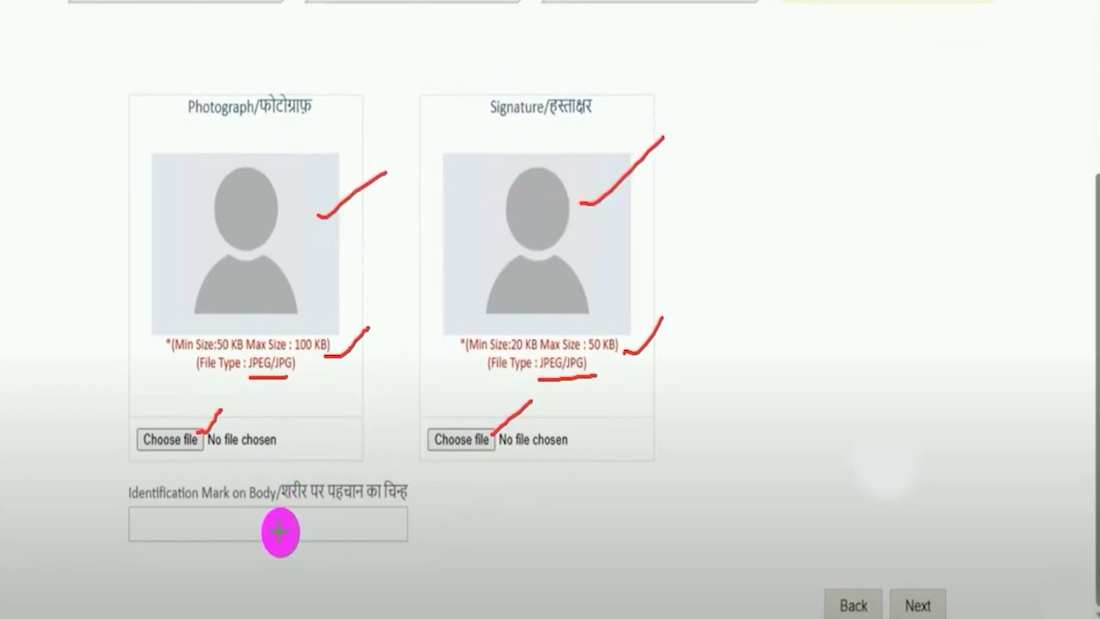
pyautogui.moveTo(281, 531); pyautogui.dragTo(300, 508)
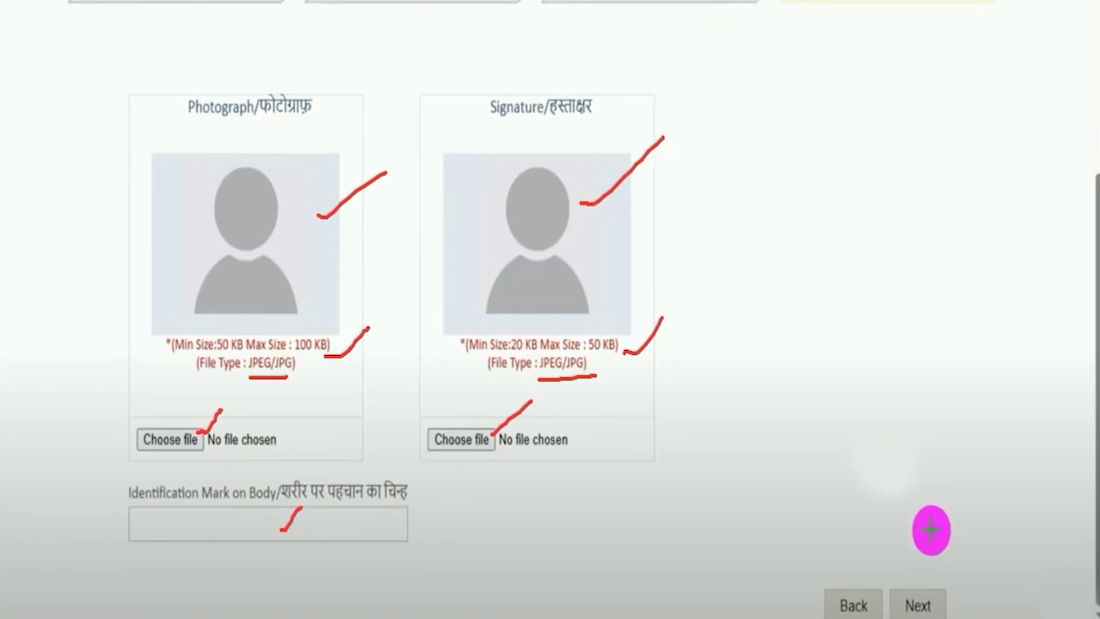
# - Proceed to the Declaration section, underline its Hindi heading, tick the consent statement in red, and draw red arrows to Update and Final Submit
pyautogui.moveTo(1062, 487); pyautogui.dragTo(949, 591)
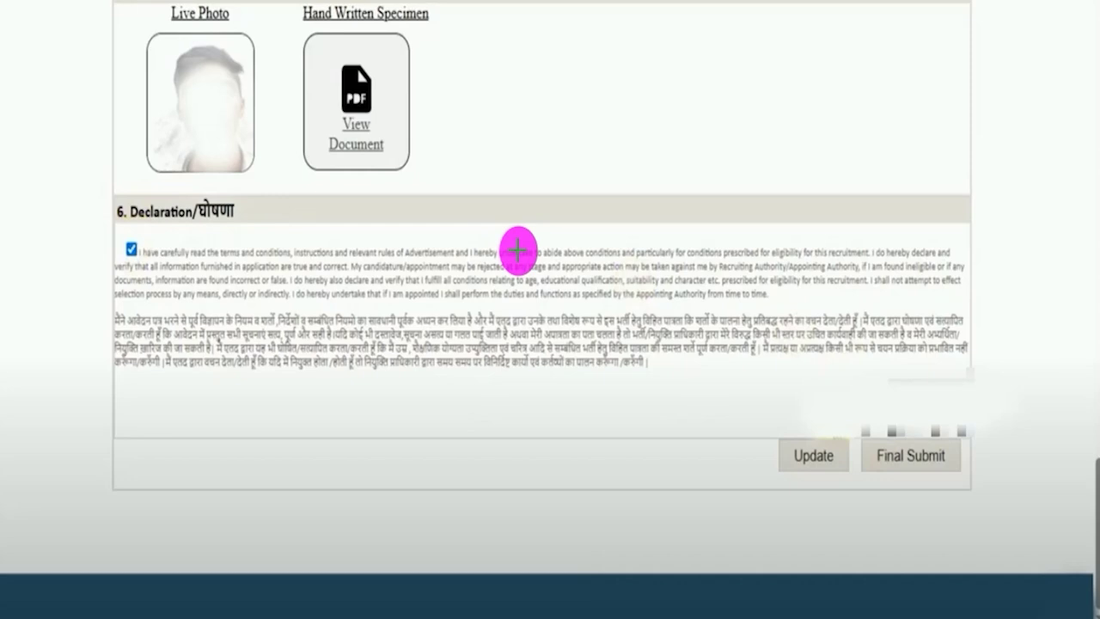
pyautogui.moveTo(190, 225); pyautogui.dragTo(238, 224)
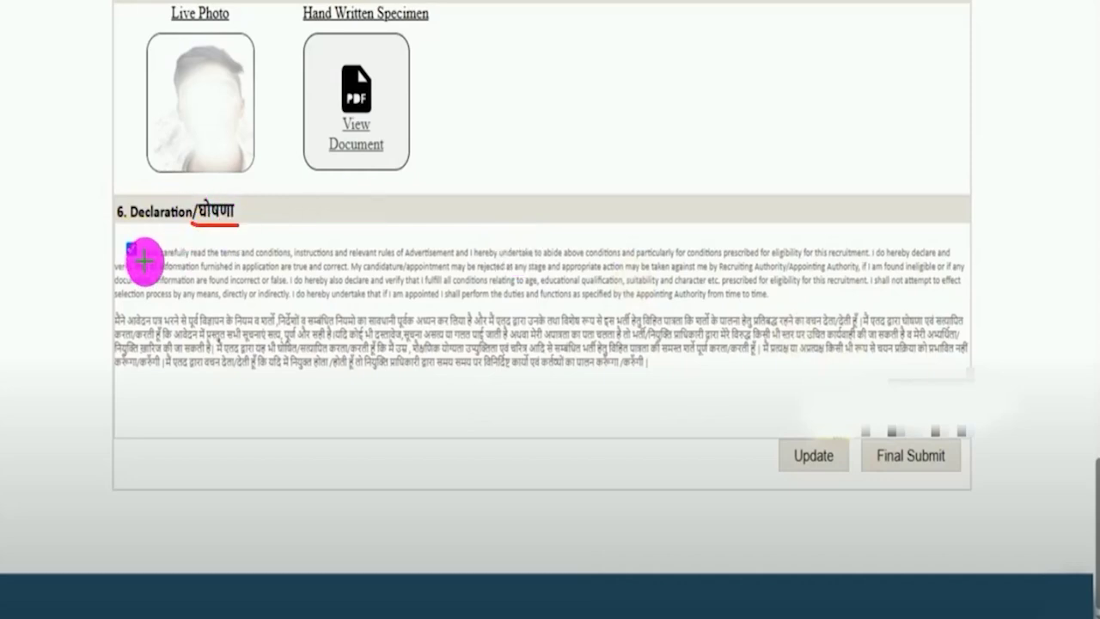
pyautogui.moveTo(144, 261); pyautogui.dragTo(165, 243)
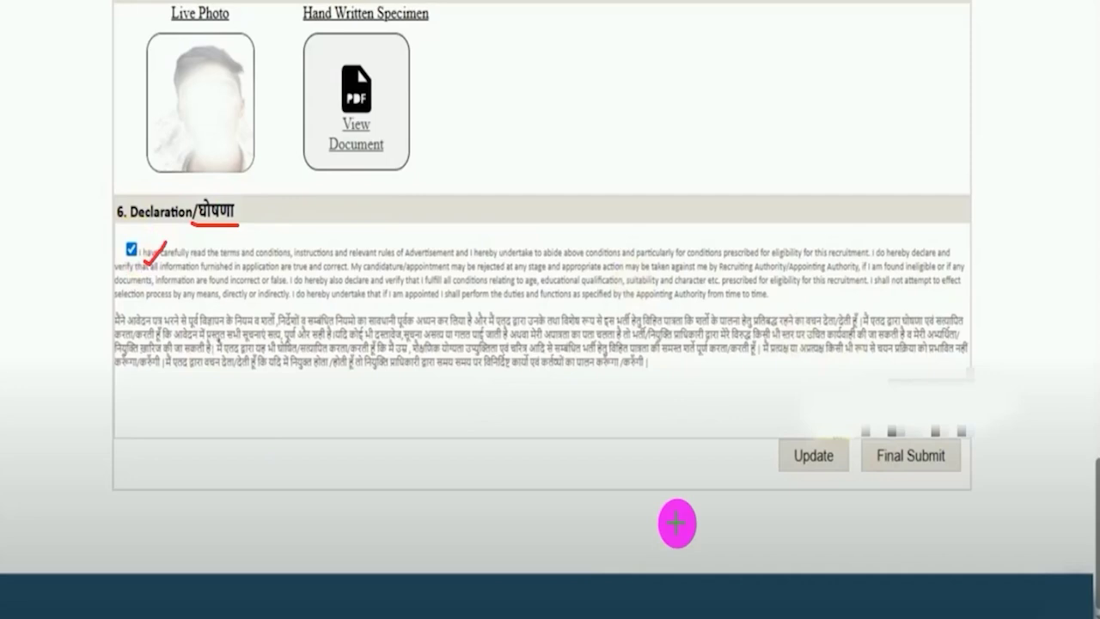
pyautogui.moveTo(617, 403); pyautogui.dragTo(771, 454)
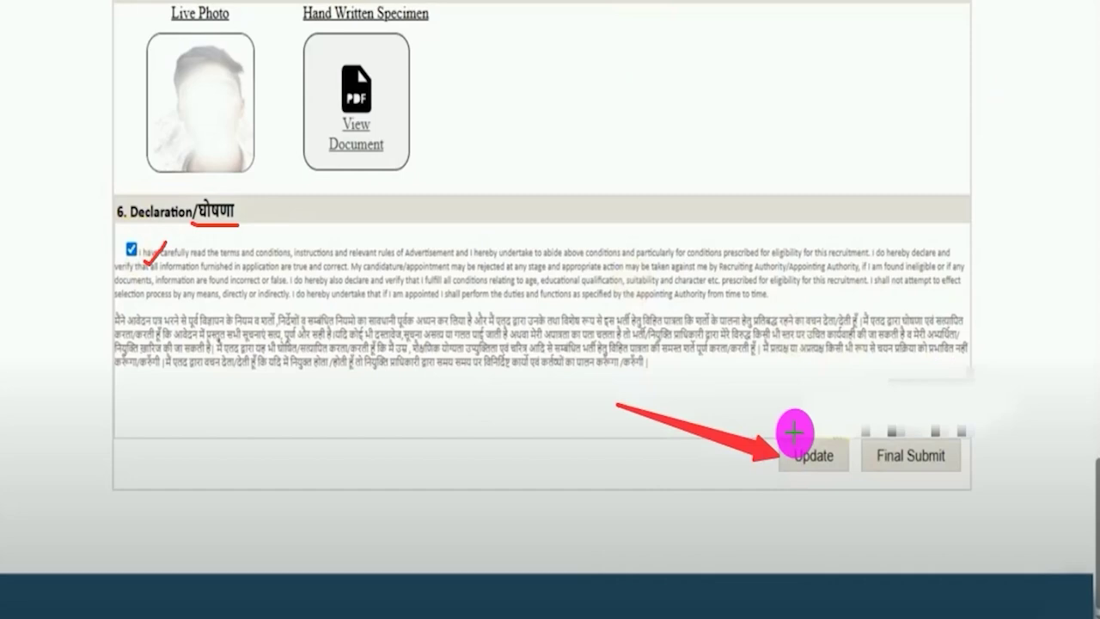
pyautogui.moveTo(1055, 288); pyautogui.dragTo(961, 446)
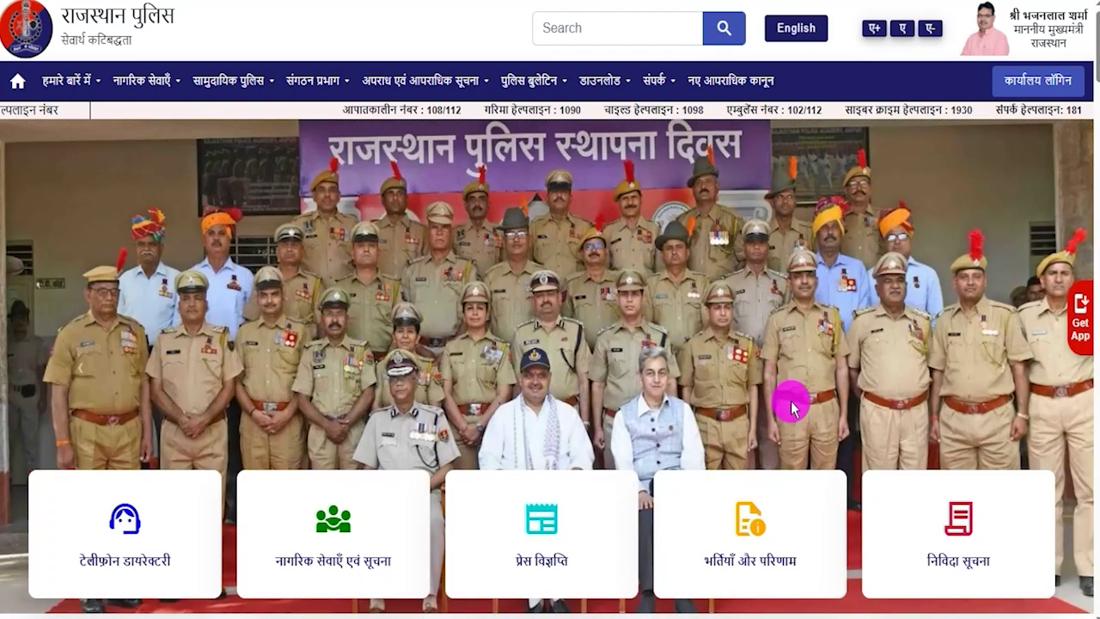
pyautogui.scroll(-7, 1012, 266)
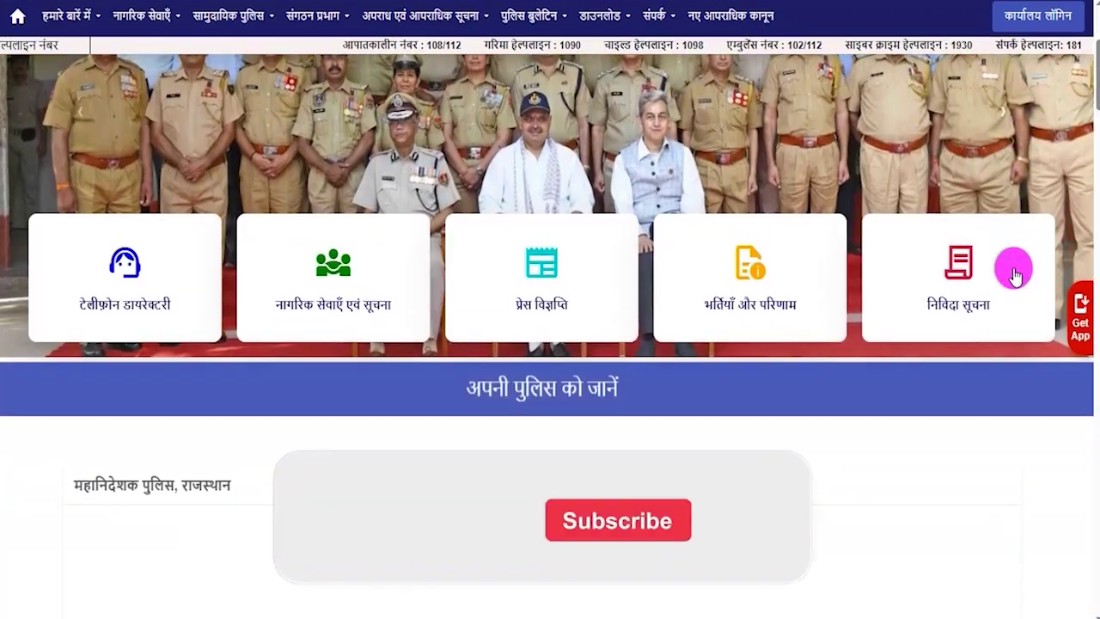
pyautogui.scroll(-13, 1012, 273)
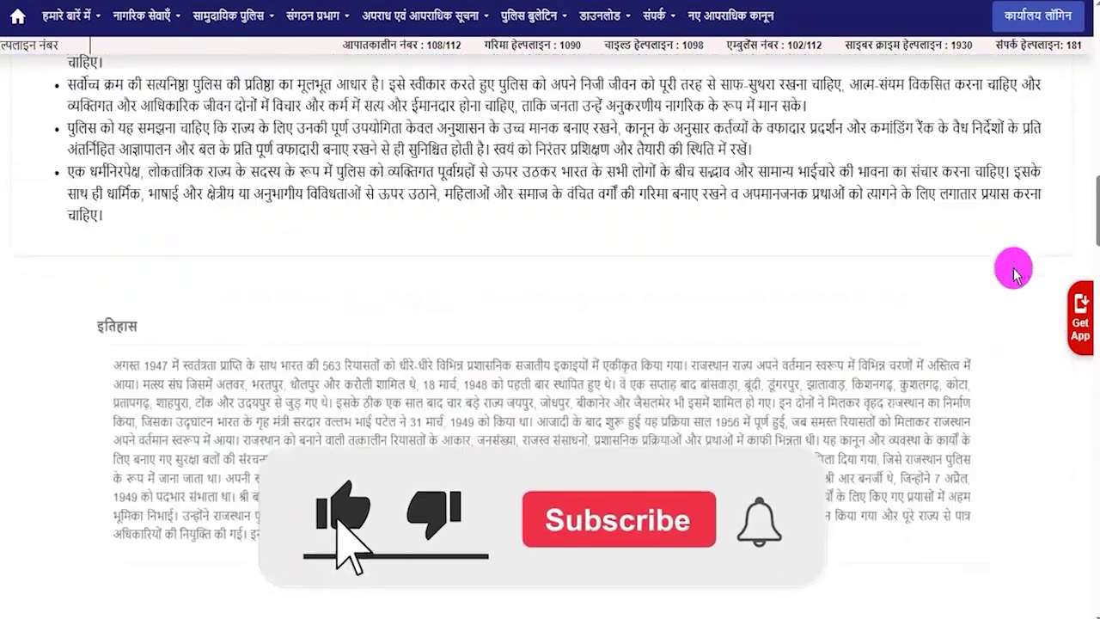
pyautogui.scroll(11, 1014, 273)
pyautogui.scroll(9, 1014, 273)
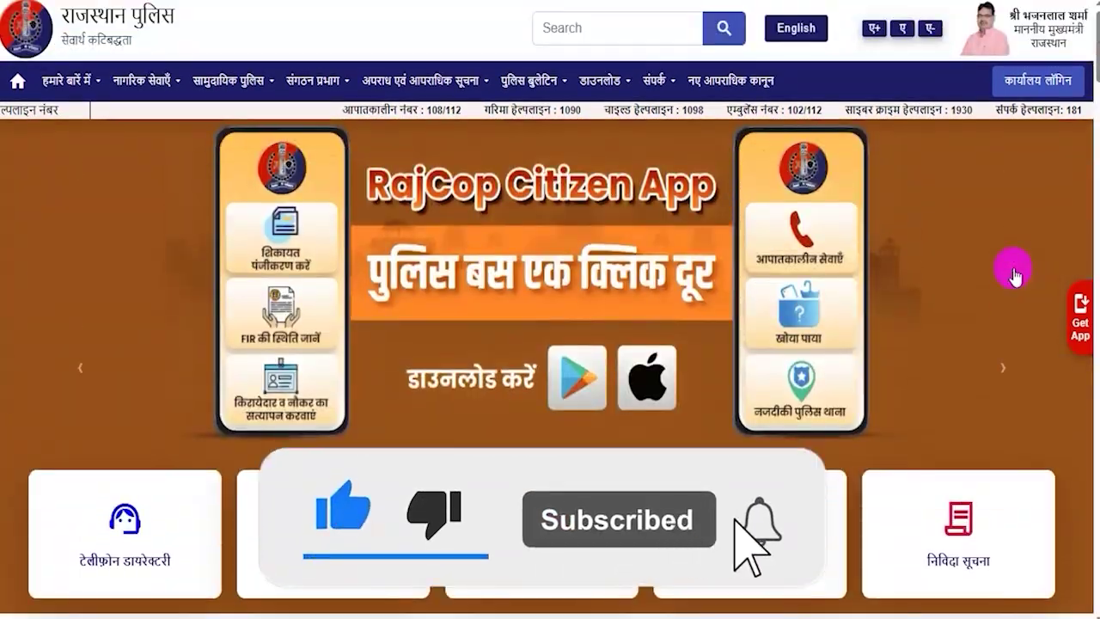
pyautogui.click(1005, 371)
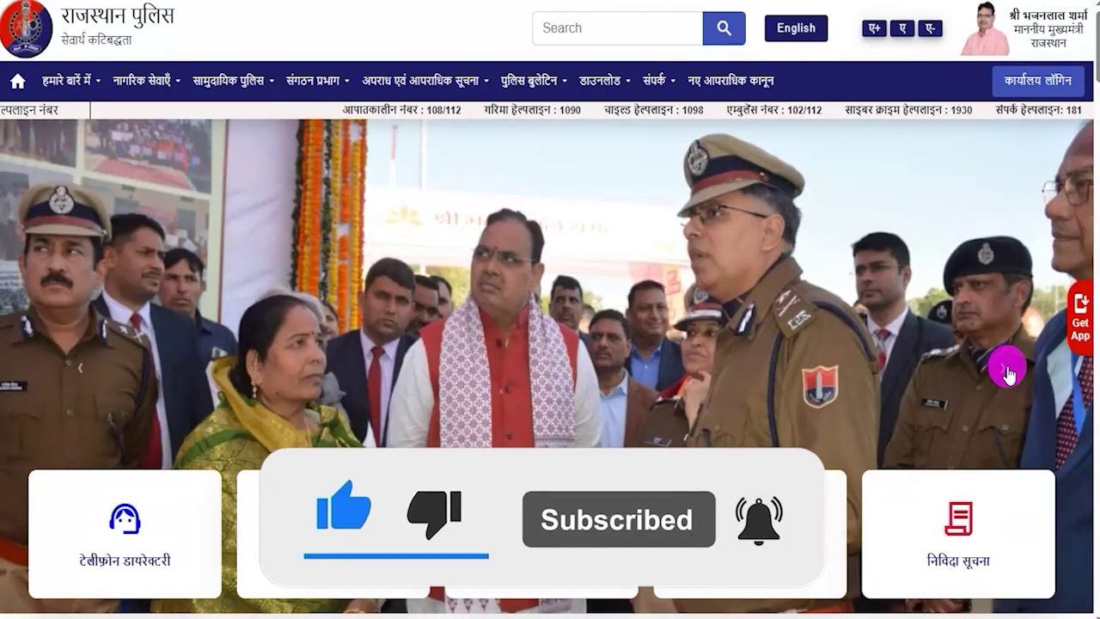
pyautogui.click(1007, 373)
pyautogui.click(1009, 373)
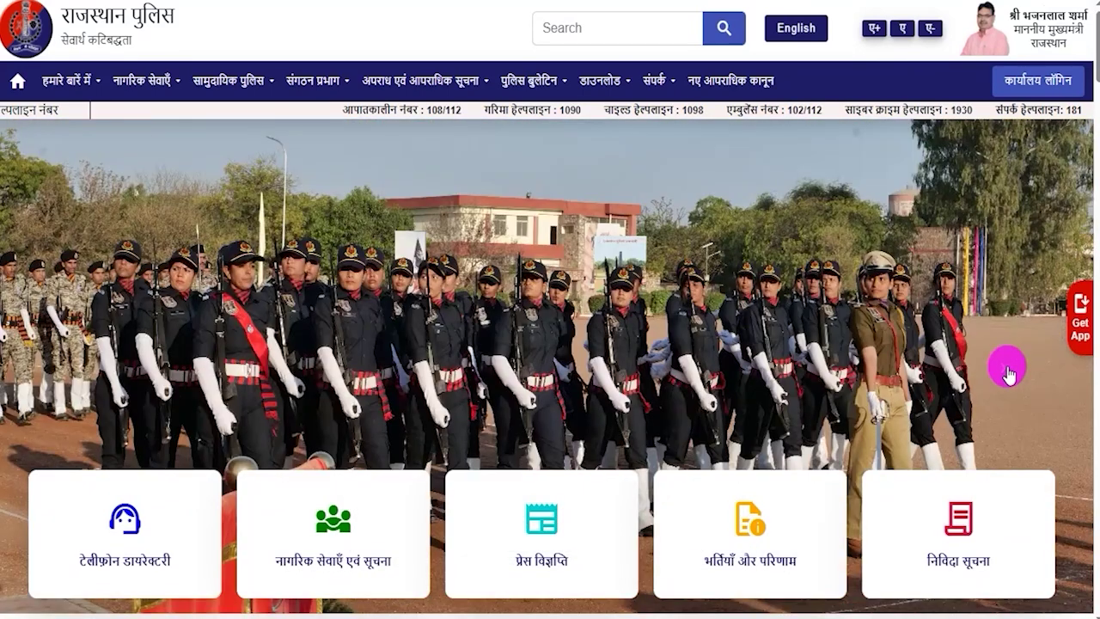